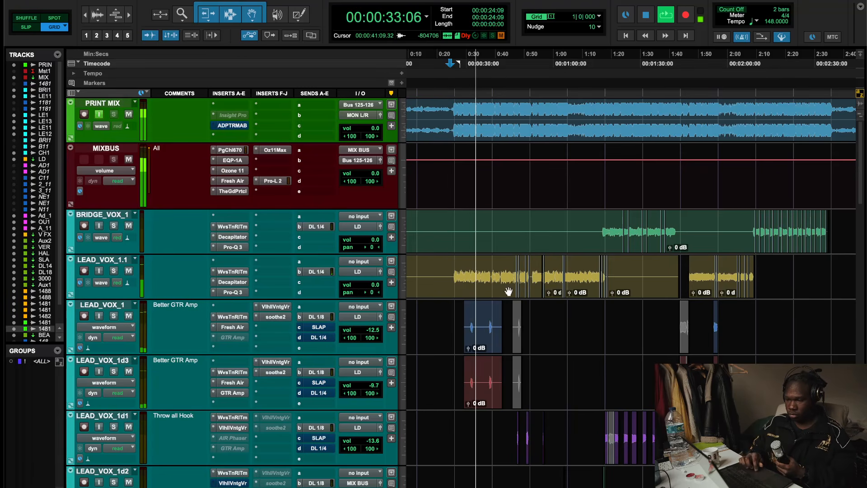
# - Scroll through the session's tracks and start and stop playback to review the mix
pyautogui.scroll(-5, 521, 304)
pyautogui.scroll(-1, 520, 305)
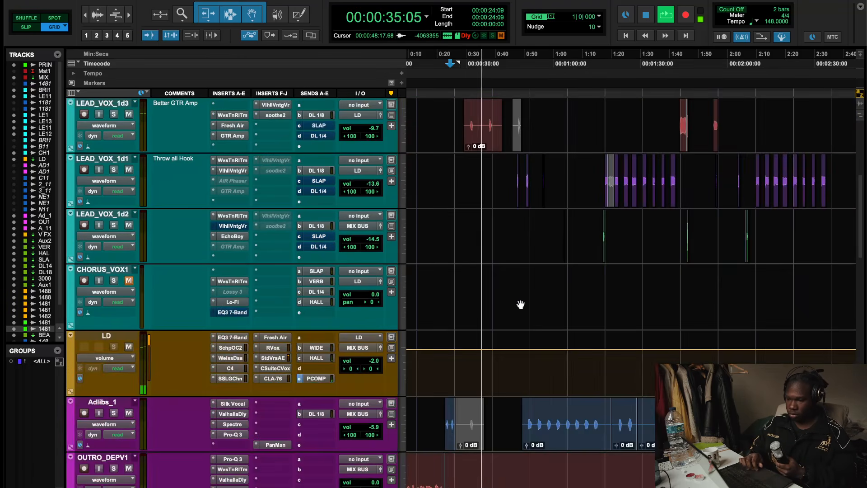
pyautogui.scroll(6, 520, 304)
pyautogui.scroll(-4, 521, 305)
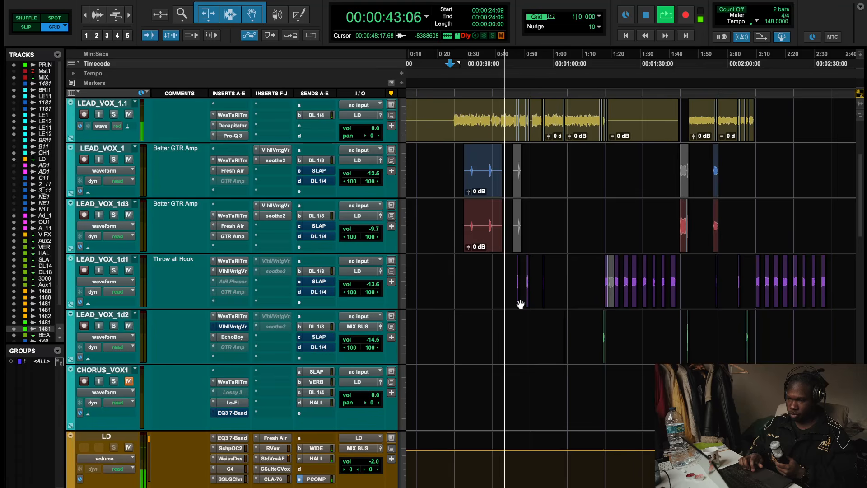
pyautogui.scroll(1, 520, 303)
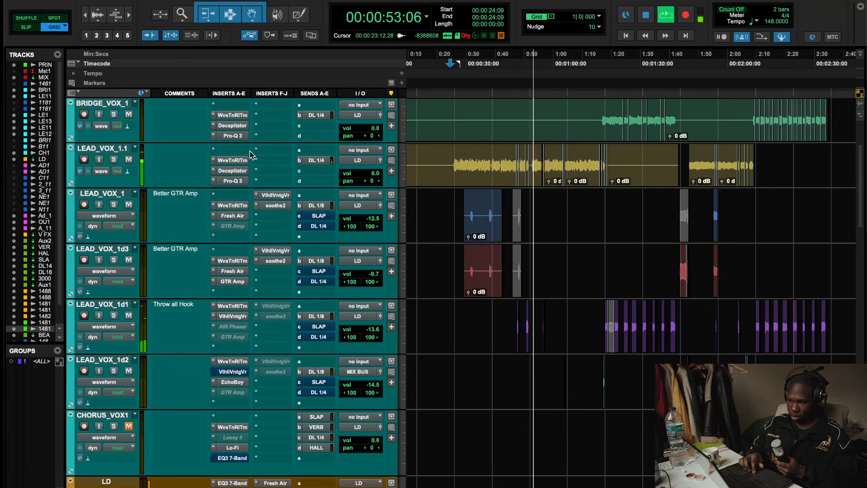
pyautogui.scroll(-10, 547, 444)
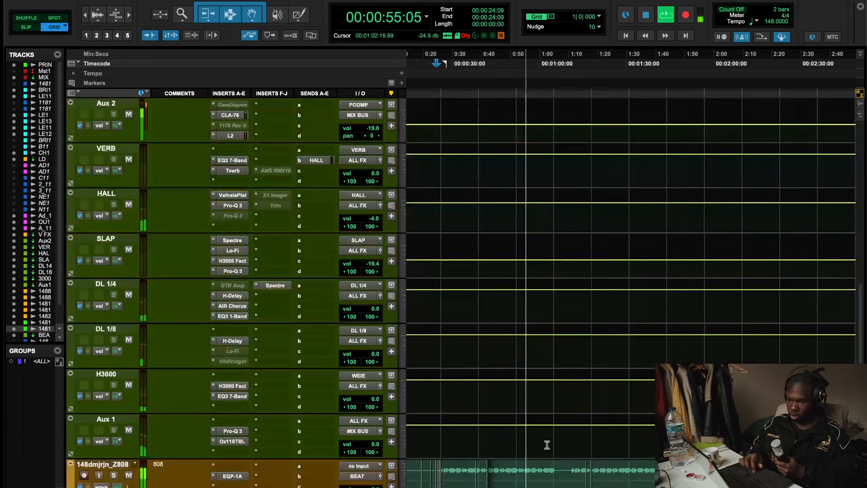
pyautogui.scroll(-10, 547, 445)
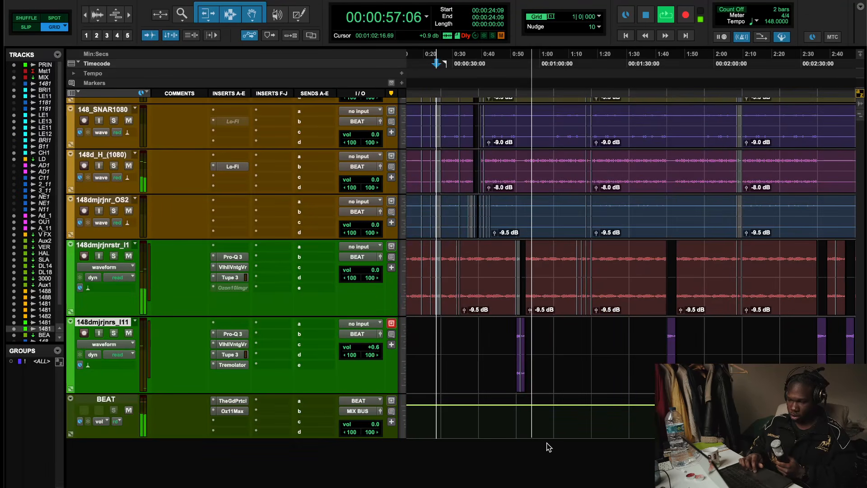
pyautogui.scroll(10, 548, 446)
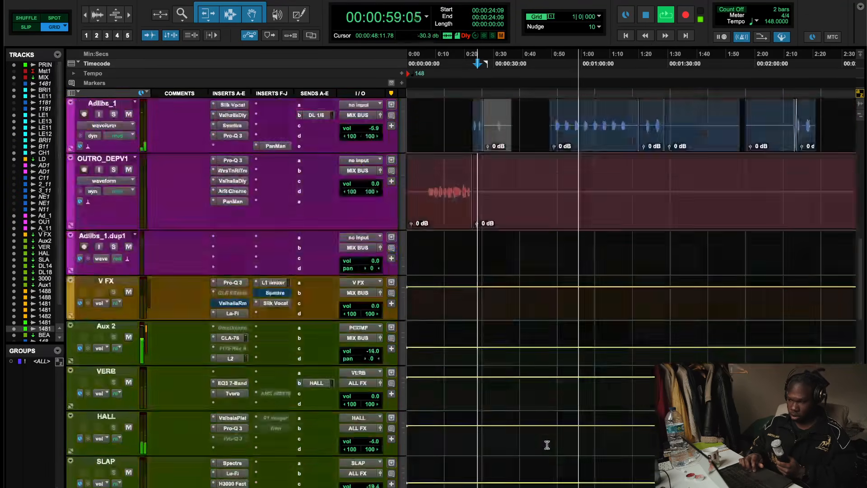
pyautogui.scroll(10, 547, 445)
pyautogui.press('space')
pyautogui.scroll(-10, 548, 446)
pyautogui.scroll(6, 547, 447)
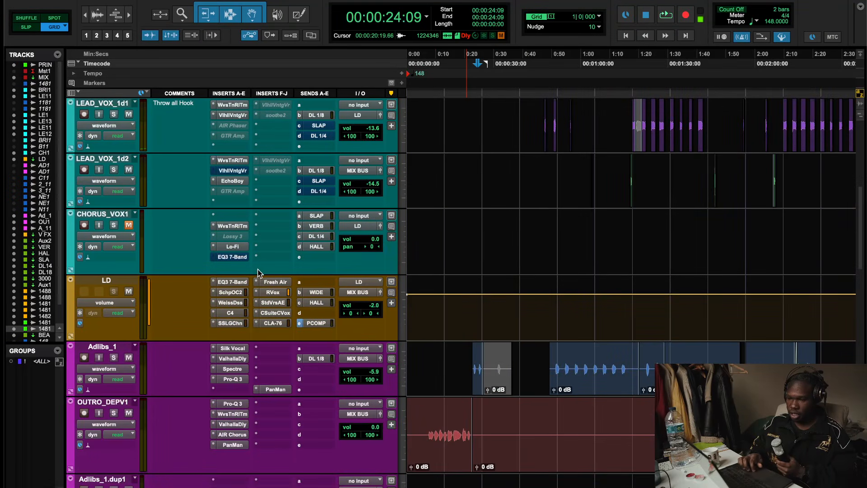
# - Open the EQ3 7-Band on the LD bus and toggle its bypass on and off during playback to compare
pyautogui.click(231, 282)
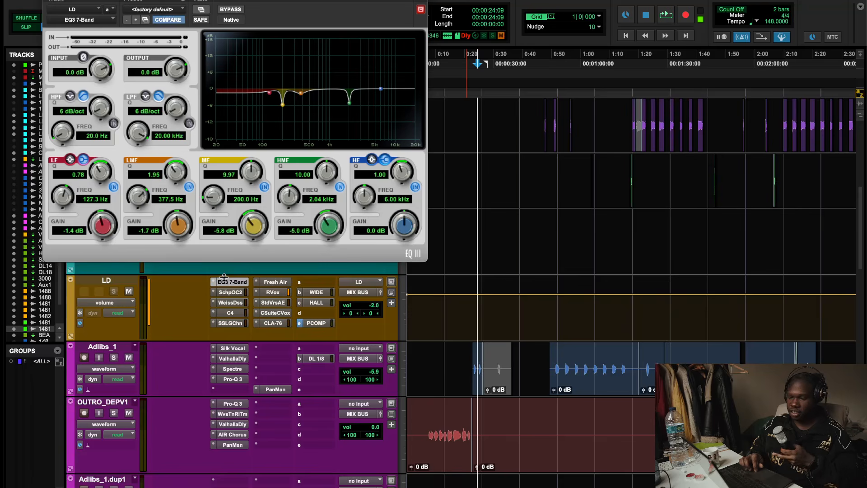
pyautogui.keyDown('shift'); pyautogui.keyDown('super'); pyautogui.click(228, 283); pyautogui.keyUp('super'); pyautogui.keyUp('shift')
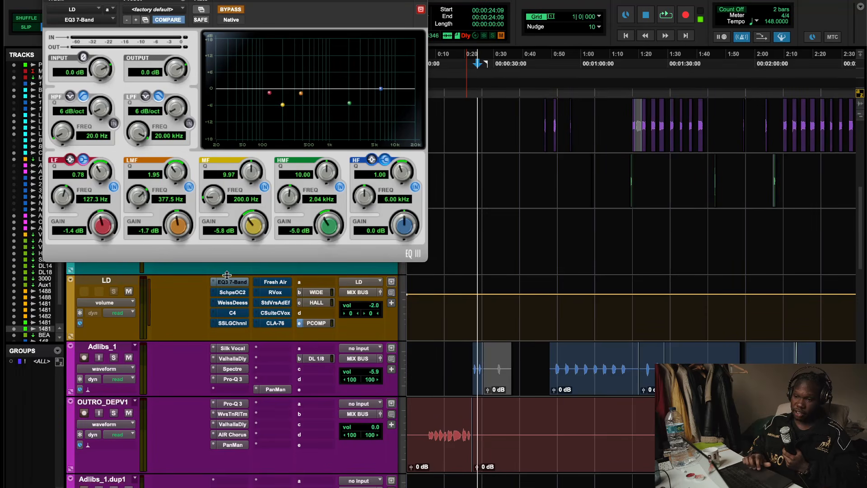
pyautogui.keyDown('shift'); pyautogui.keyDown('super'); pyautogui.click(227, 282); pyautogui.keyUp('super'); pyautogui.keyUp('shift')
pyautogui.scroll(2, 598, 267)
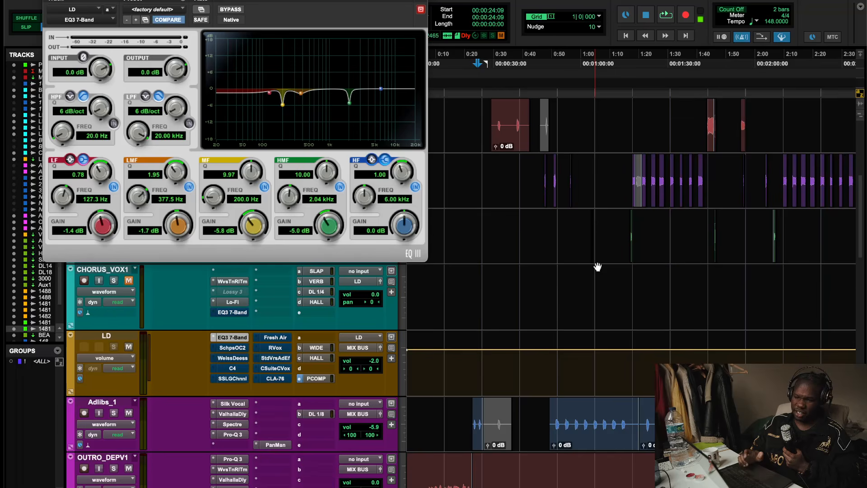
pyautogui.scroll(2, 598, 267)
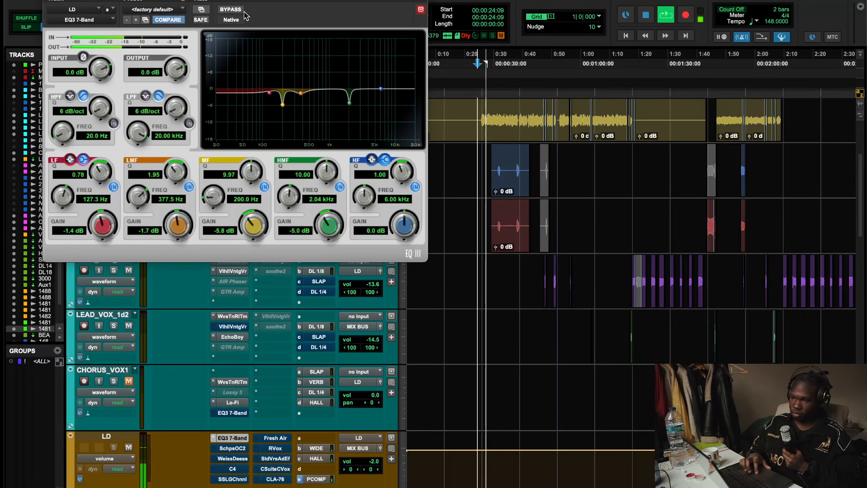
pyautogui.scroll(3, 171, 363)
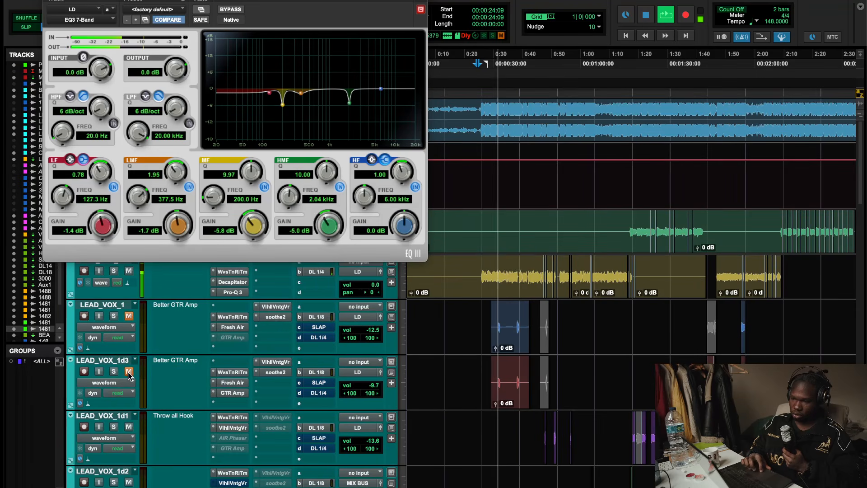
pyautogui.click(236, 11)
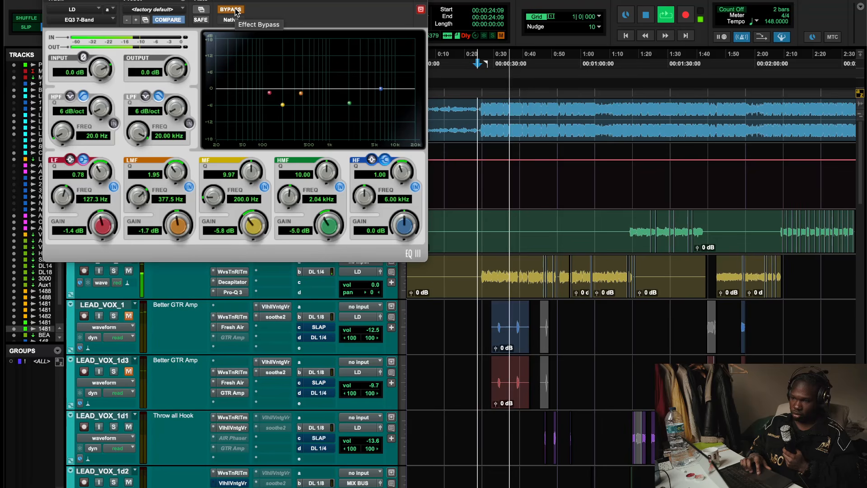
pyautogui.click(236, 11)
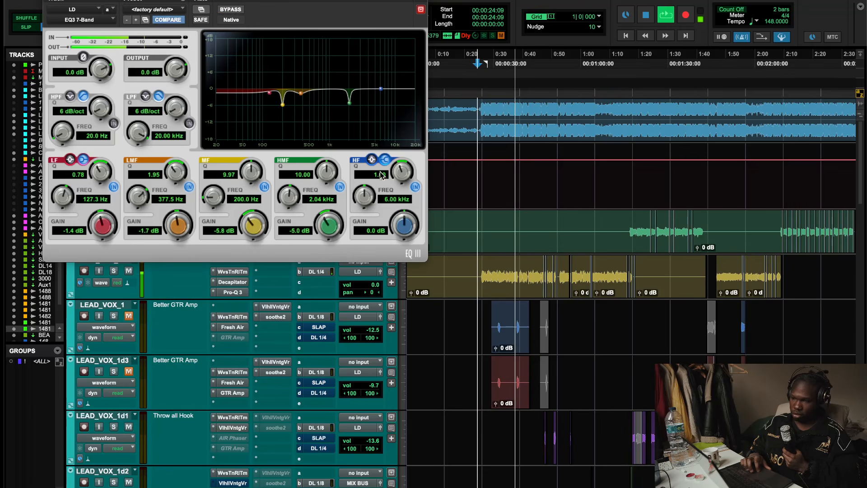
pyautogui.press('space')
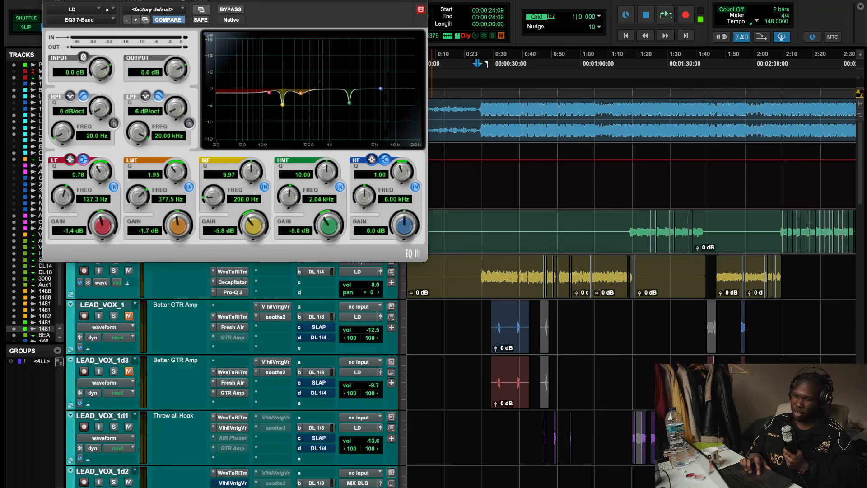
# - Open the Decapitator on LEAD_VOX_1.1, play from about 0:30 and toggle its bypass on and off to compare
pyautogui.click(49, 0)
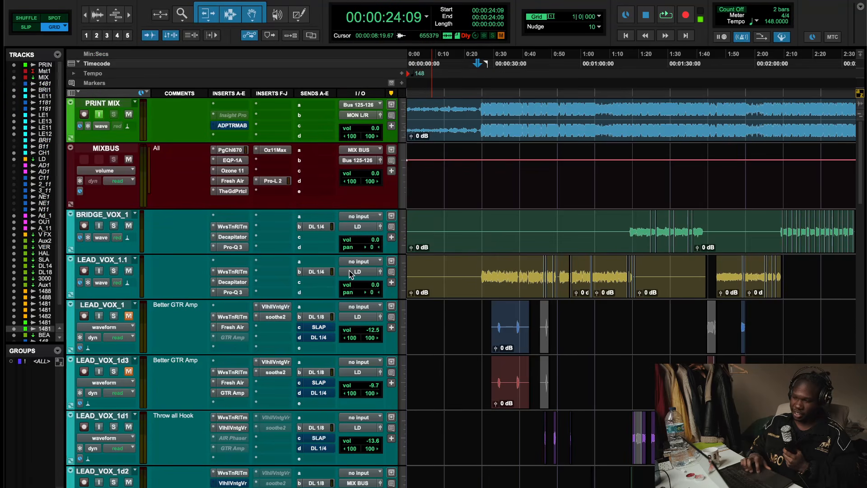
pyautogui.click(236, 283)
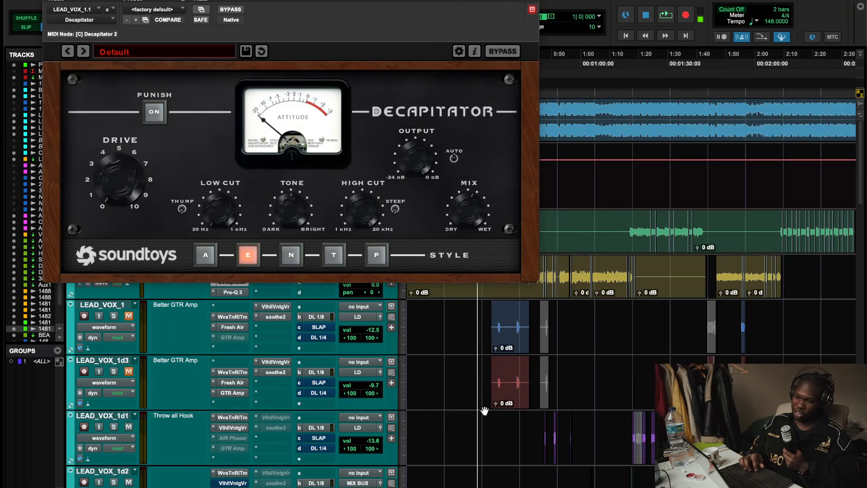
pyautogui.scroll(4, 511, 405)
pyautogui.hscroll(-3, 511, 406)
pyautogui.scroll(-2, 511, 406)
pyautogui.click(605, 64)
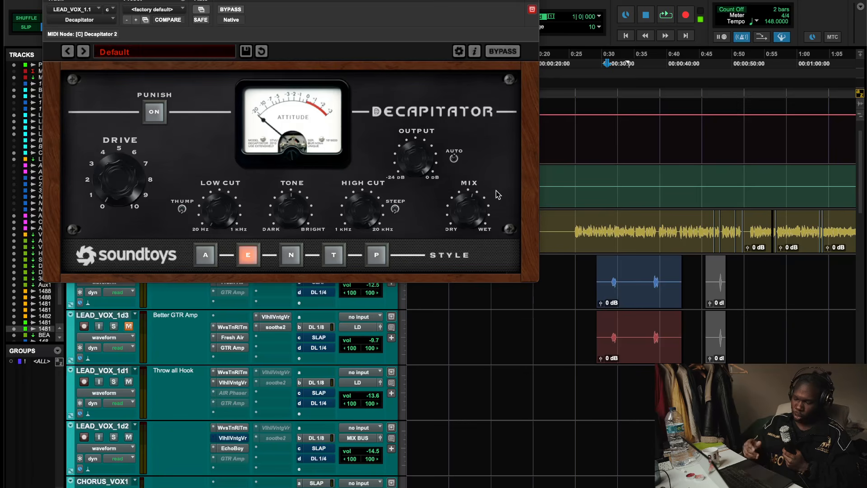
pyautogui.press('space')
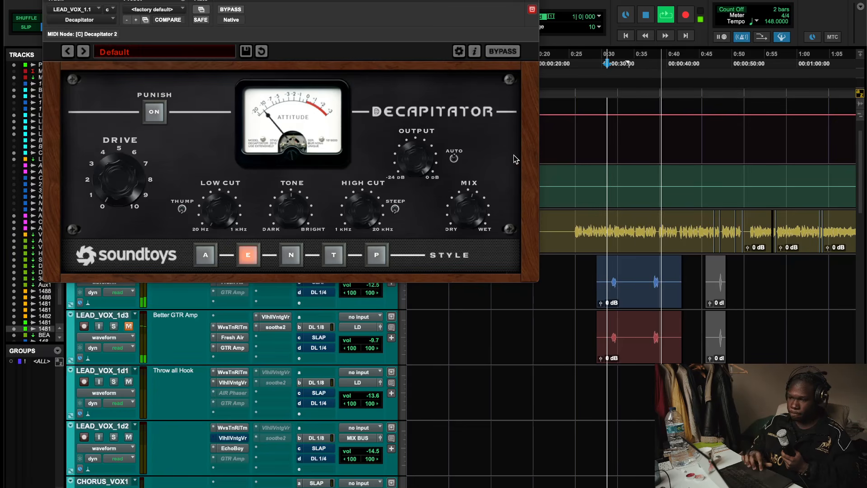
pyautogui.click(232, 9)
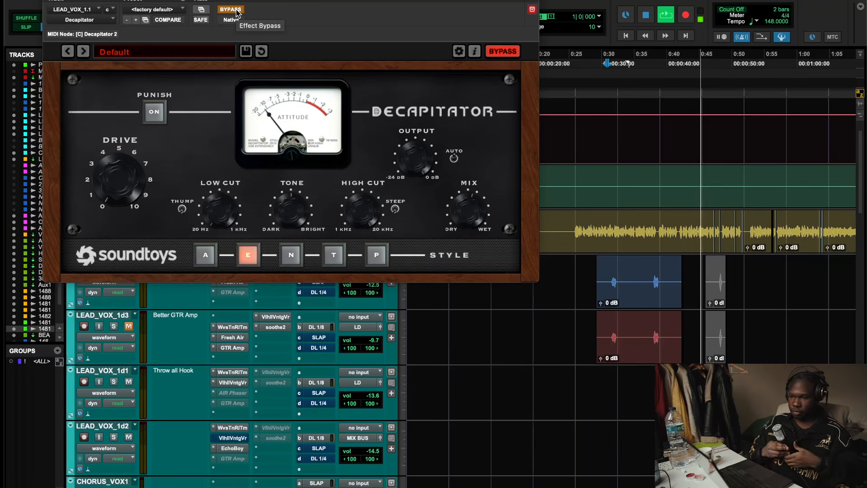
pyautogui.click(235, 11)
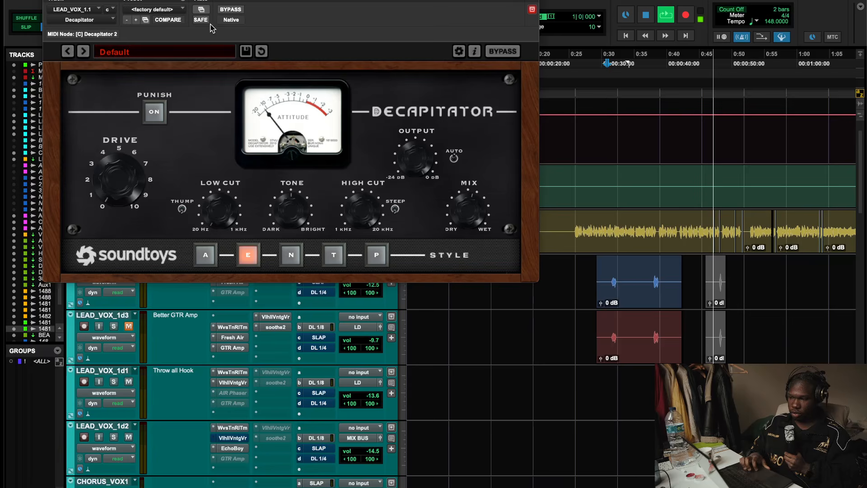
pyautogui.press('space')
pyautogui.press('super+w')
# - Inspect the FabFilter Pro-Q 3 on LEAD_VOX_1.1 and the Scheps Omni Channel 2 on the LD bus
pyautogui.scroll(-3, 309, 222)
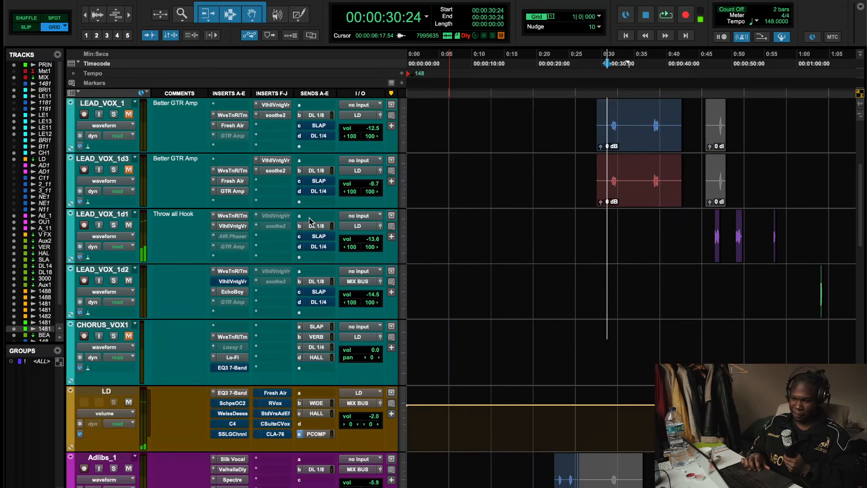
pyautogui.scroll(3, 309, 221)
pyautogui.scroll(-2, 310, 221)
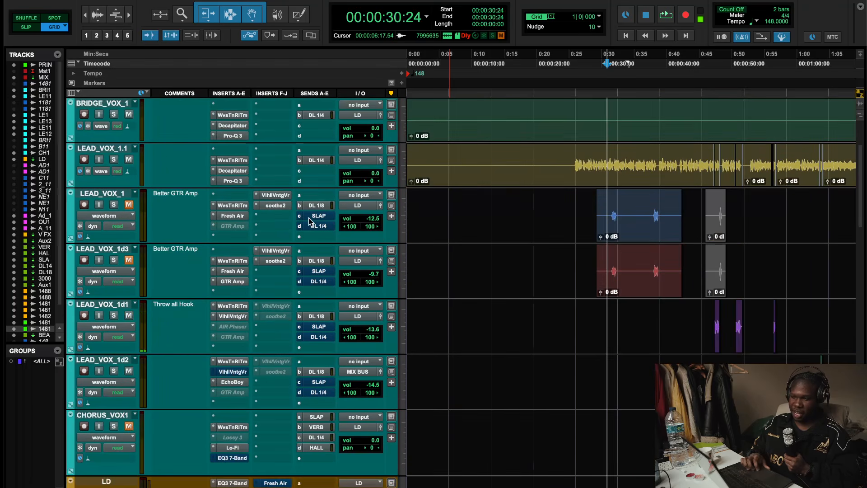
pyautogui.click(233, 179)
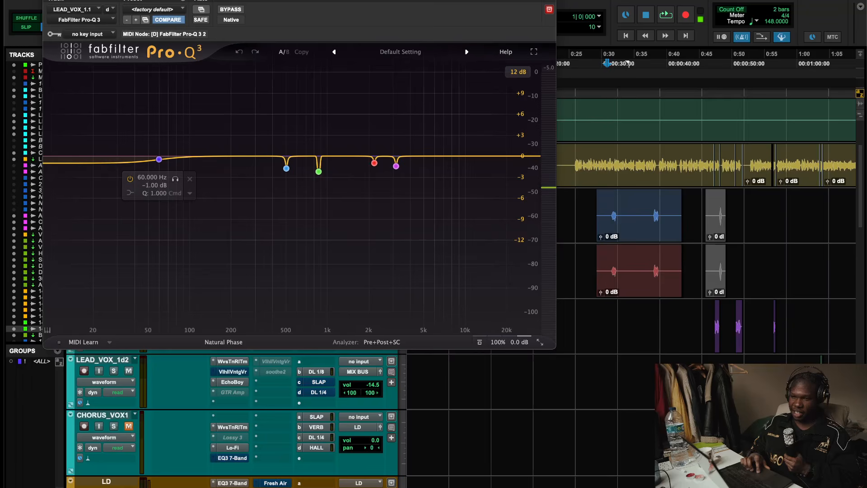
pyautogui.press('super+w')
pyautogui.scroll(-2, 257, 372)
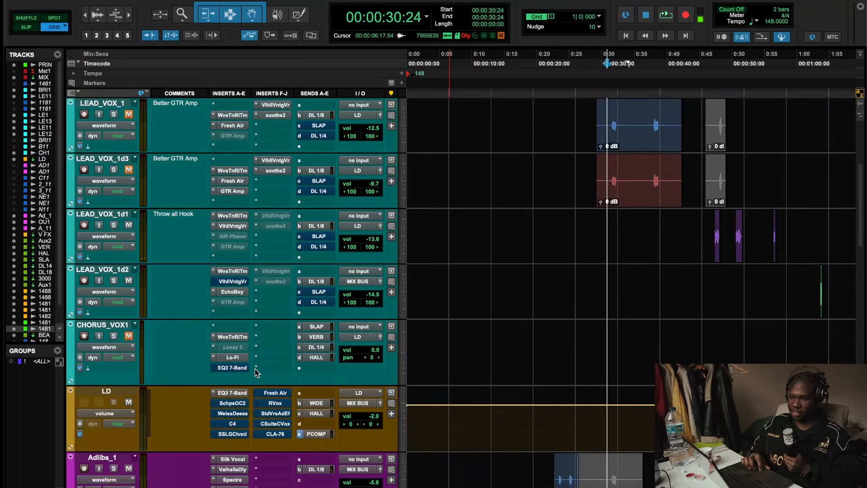
pyautogui.click(231, 403)
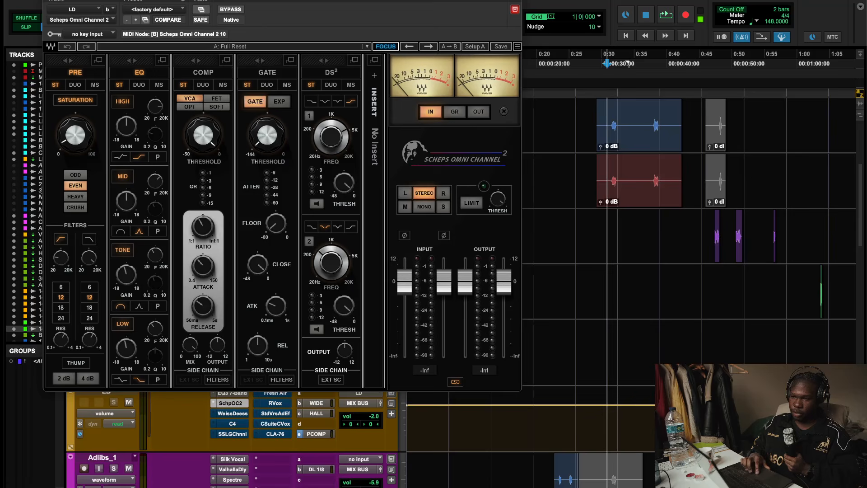
pyautogui.press('super+w')
# - Reopen the Scheps Omni Channel 2 on the LD bus and nudge its high-pass filter frequency slightly
pyautogui.scroll(4, 311, 234)
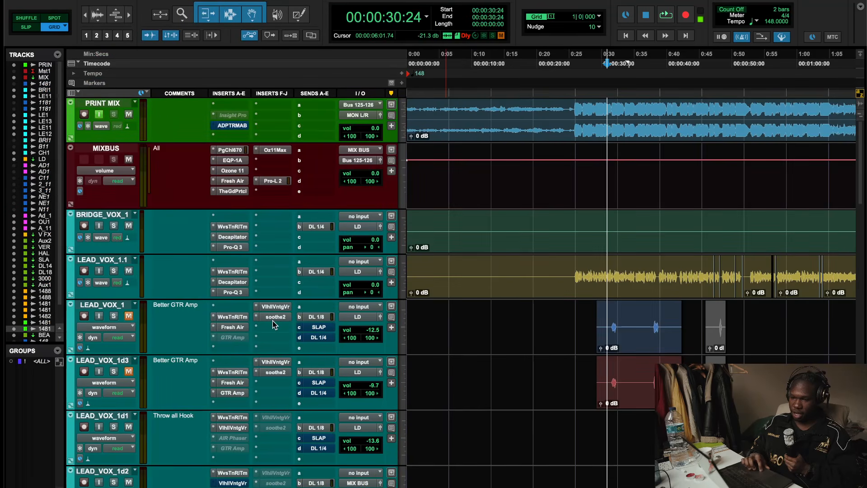
pyautogui.scroll(-5, 270, 391)
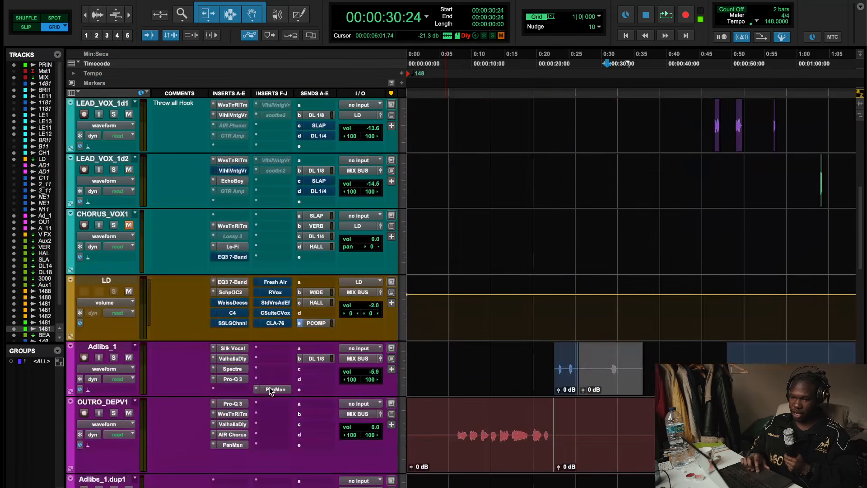
pyautogui.click(230, 293)
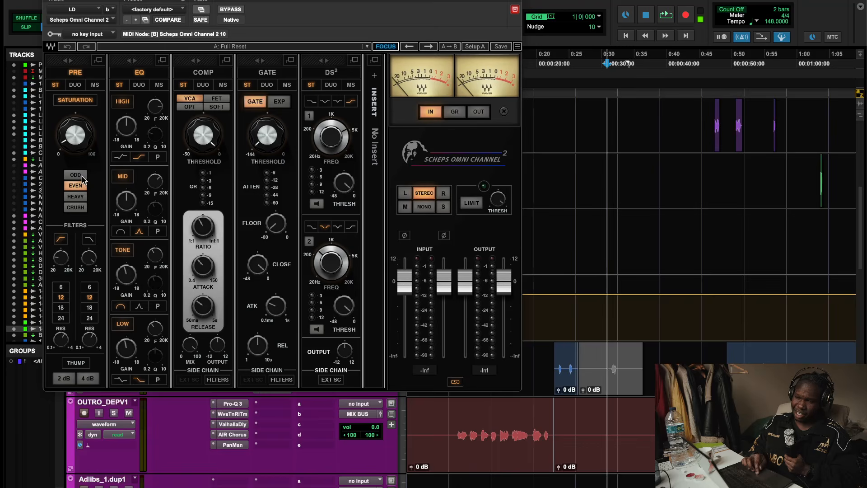
pyautogui.moveTo(61, 262); pyautogui.dragTo(60, 260)
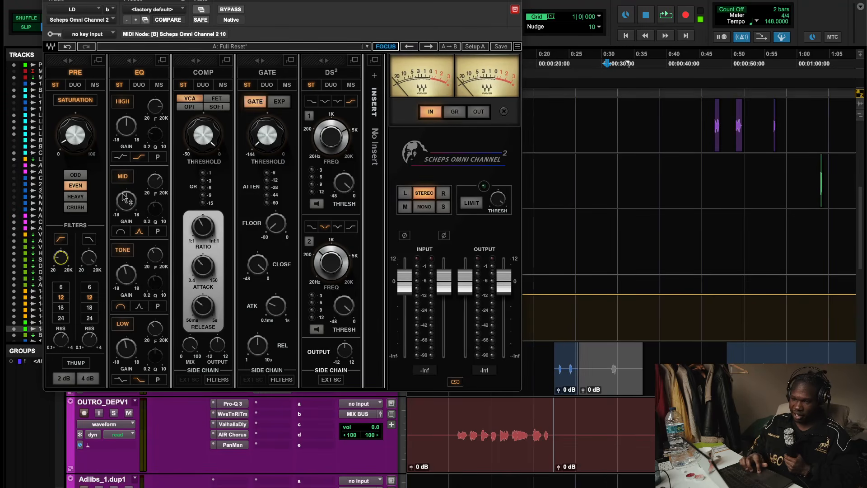
# - Play the mix and toggle the Scheps Omni Channel 2 bypass on and off to compare
pyautogui.press('space')
pyautogui.scroll(10, 735, 126)
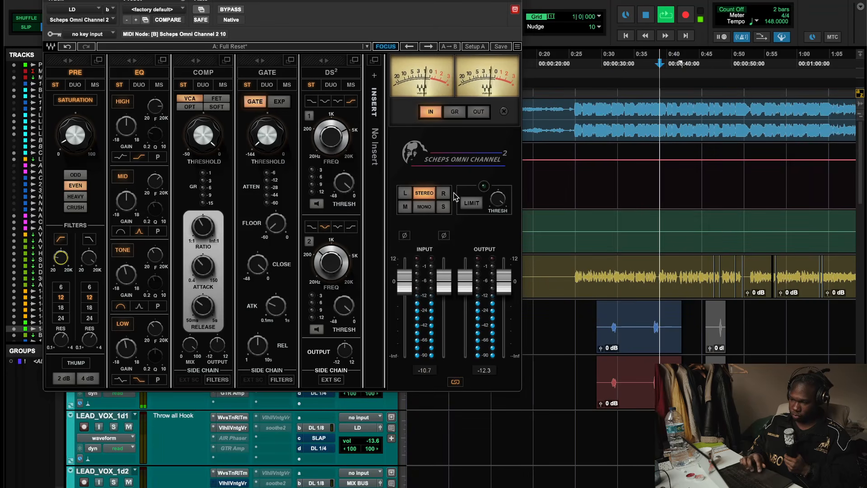
pyautogui.click(238, 10)
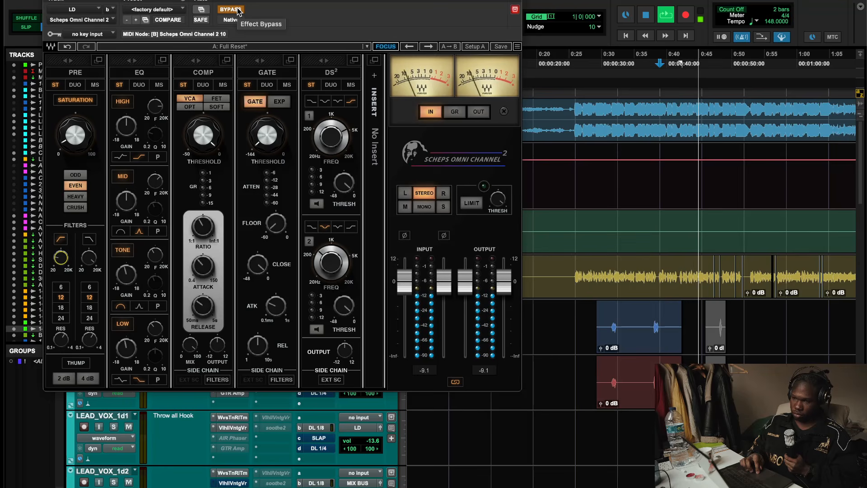
pyautogui.click(238, 11)
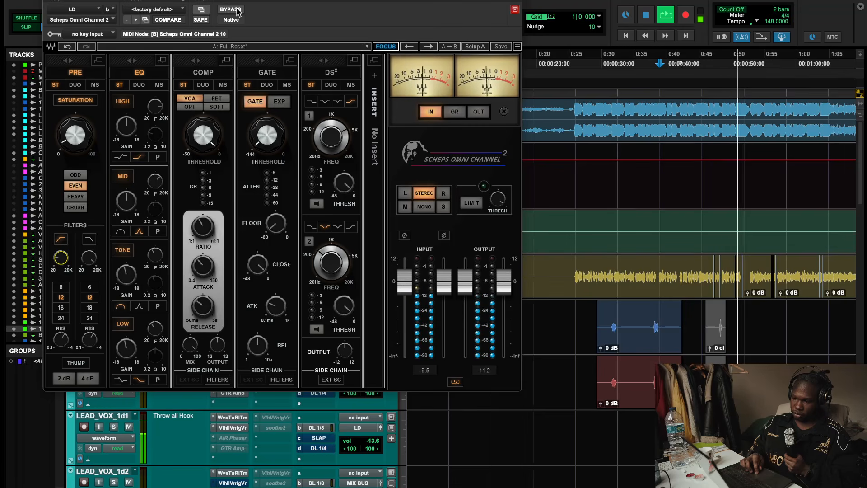
pyautogui.click(238, 12)
pyautogui.click(238, 12)
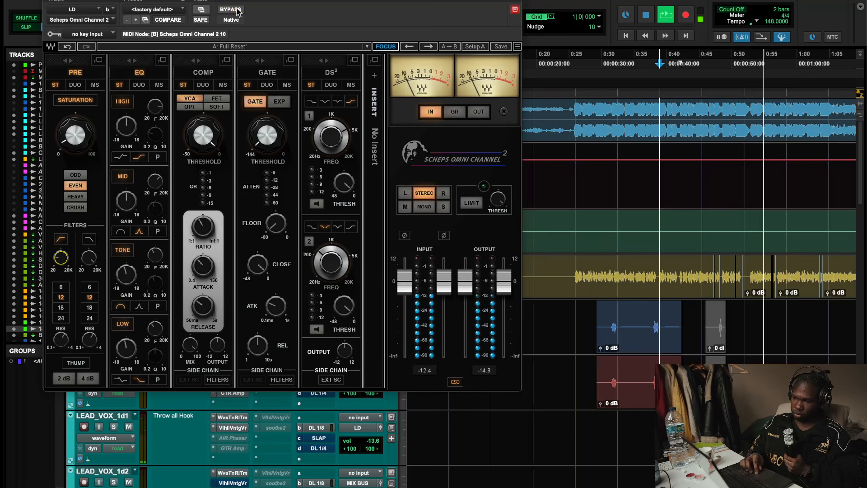
pyautogui.press('space')
pyautogui.scroll(-8, 557, 387)
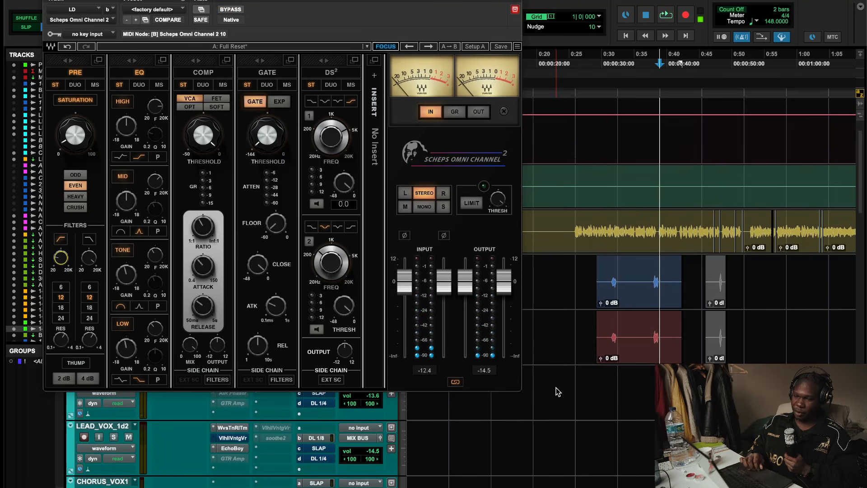
# - Open the C4 Multiband Parametric Processor on the LD vocal bus and take it out of bypass
pyautogui.rightClick(238, 414)
pyautogui.click(239, 416)
pyautogui.click(238, 423)
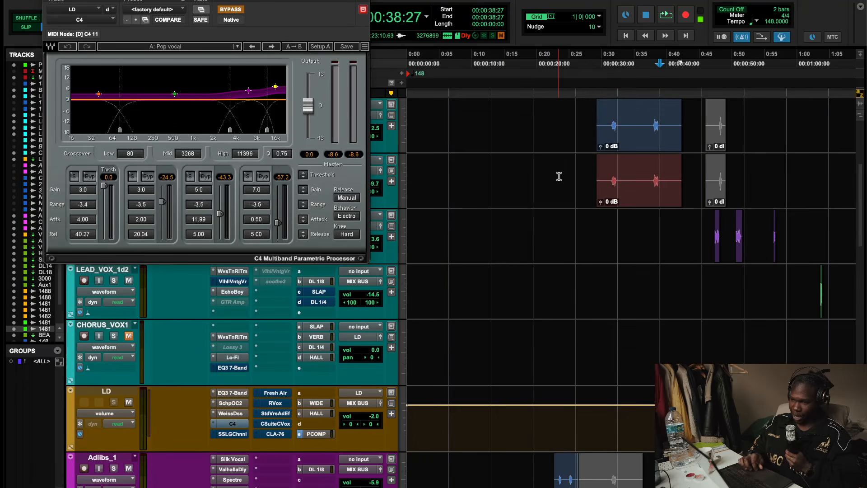
pyautogui.scroll(3, 555, 177)
pyautogui.click(231, 9)
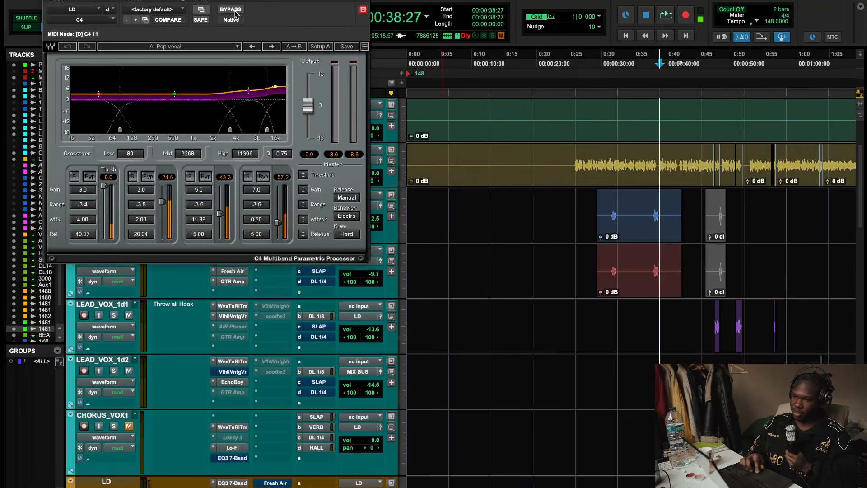
# - Play from about 0:25 and toggle the C4 bypass on and off to compare, then stop playback
pyautogui.click(576, 68)
pyautogui.press('space')
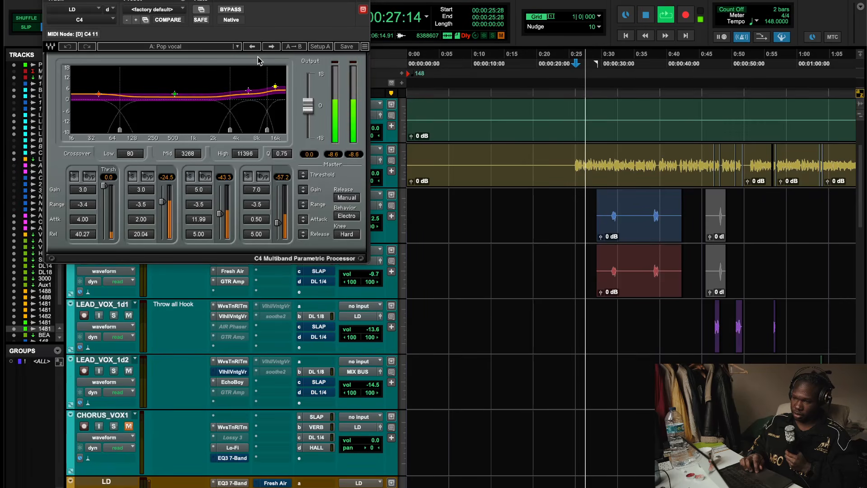
pyautogui.click(228, 13)
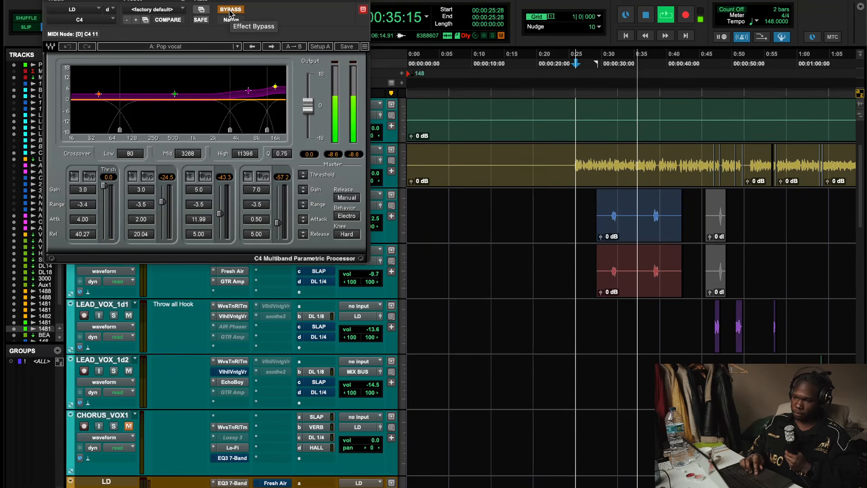
pyautogui.click(230, 9)
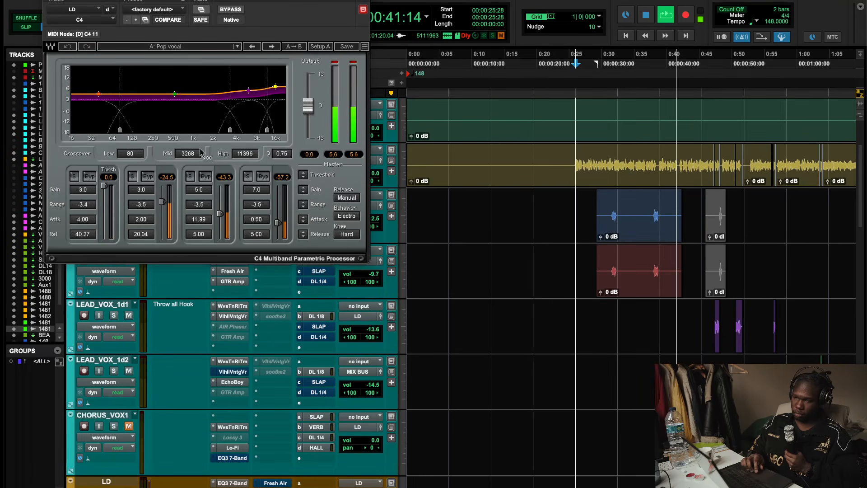
pyautogui.press('space')
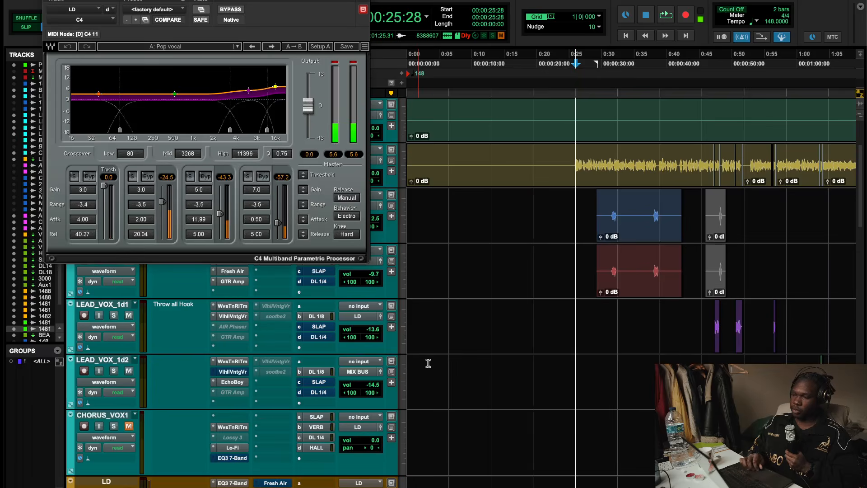
# - Browse the vocal track inserts, briefly opening the Scheps Omni Channel 2 and C4 on the LD bus
pyautogui.scroll(-2, 426, 360)
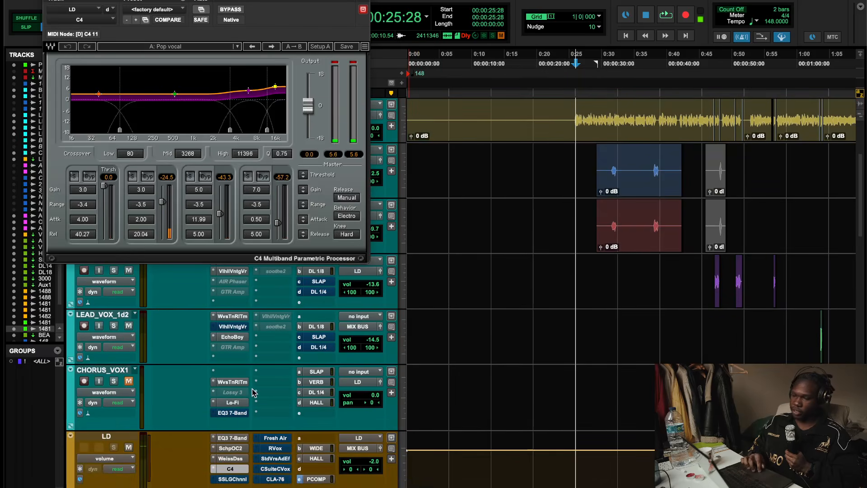
pyautogui.click(234, 449)
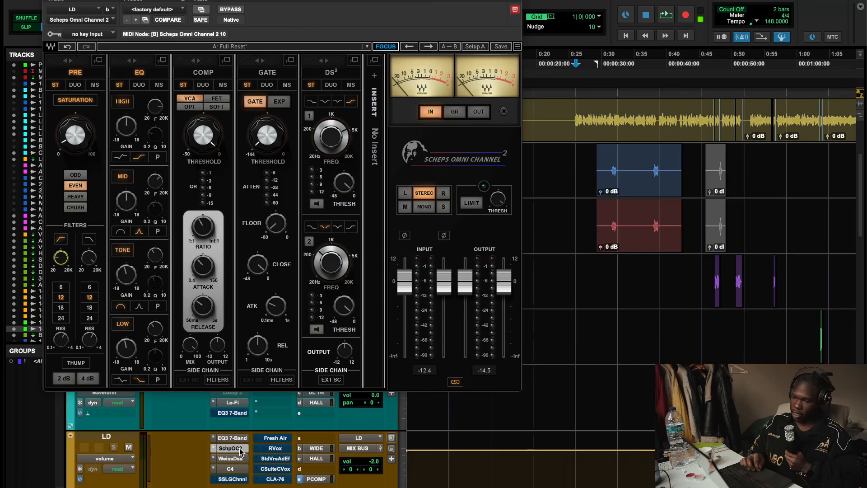
pyautogui.click(240, 448)
pyautogui.scroll(7, 241, 450)
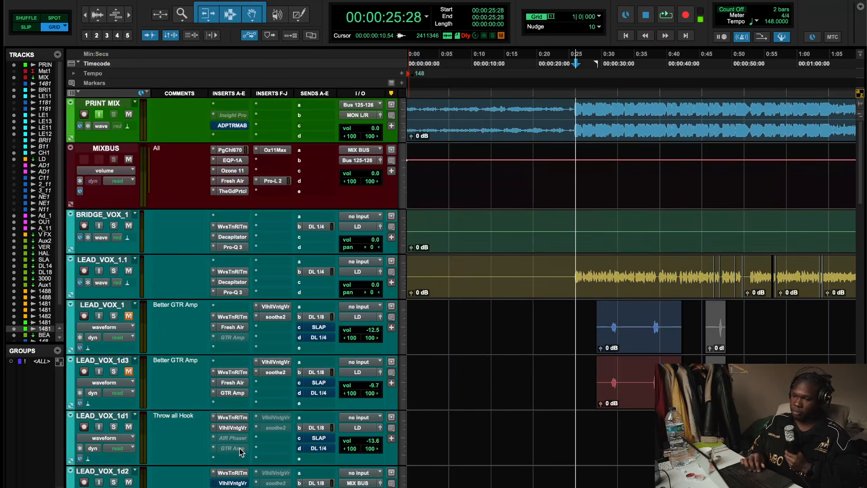
pyautogui.click(232, 237)
pyautogui.click(55, 4)
pyautogui.scroll(-9, 261, 283)
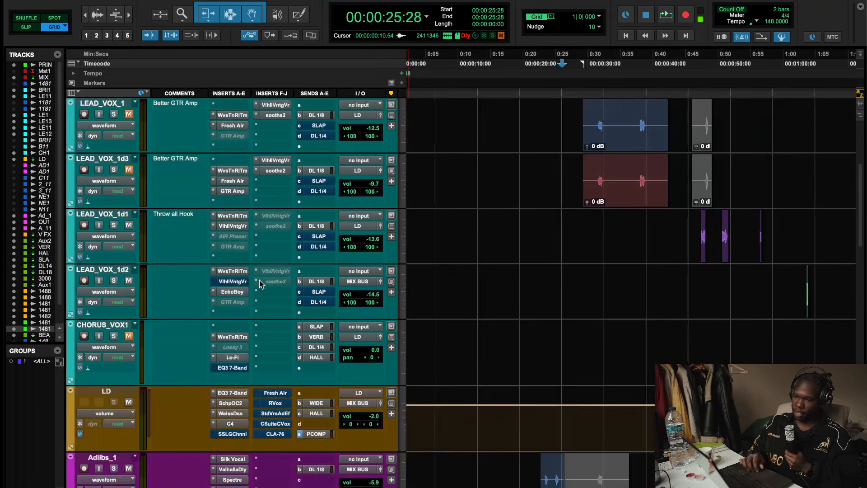
pyautogui.scroll(-2, 265, 397)
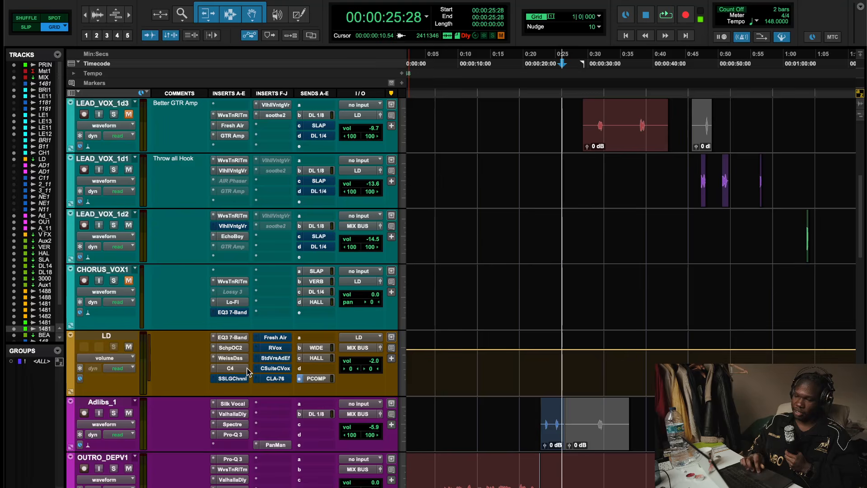
pyautogui.click(230, 368)
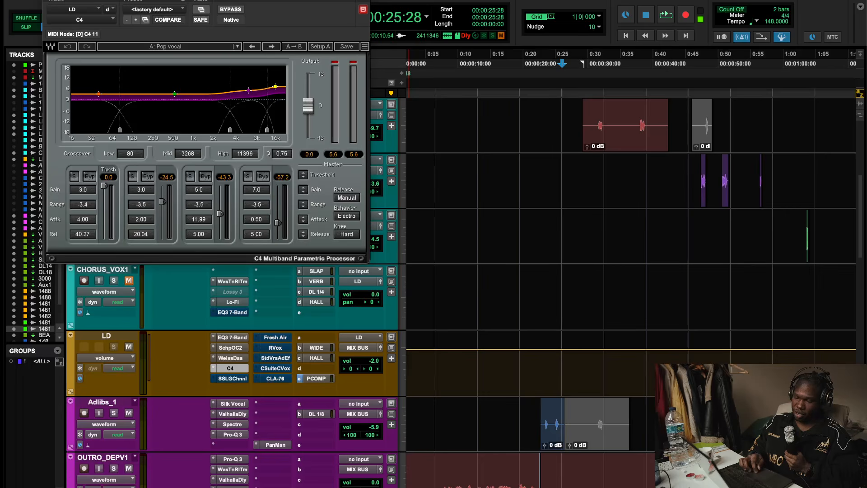
pyautogui.press('super+w')
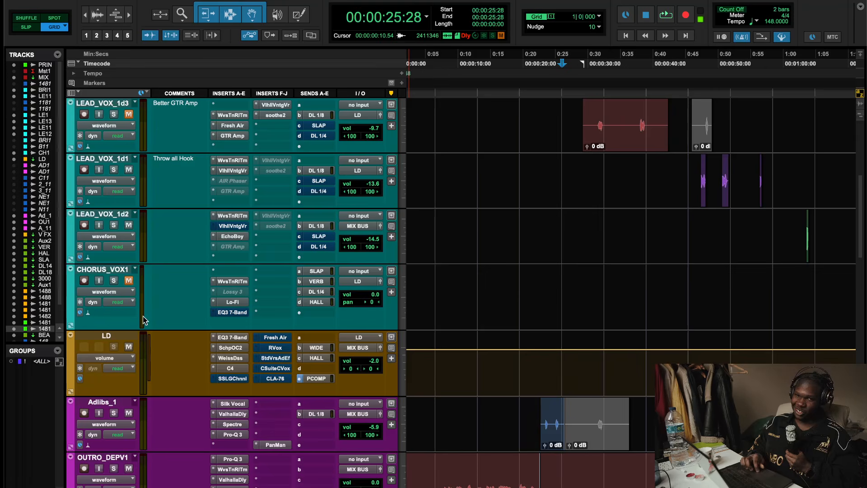
# - Open the SSL G-Channel on the LD bus and inspect its compressor settings
pyautogui.rightClick(235, 378)
pyautogui.click(235, 378)
pyautogui.scroll(3, 568, 224)
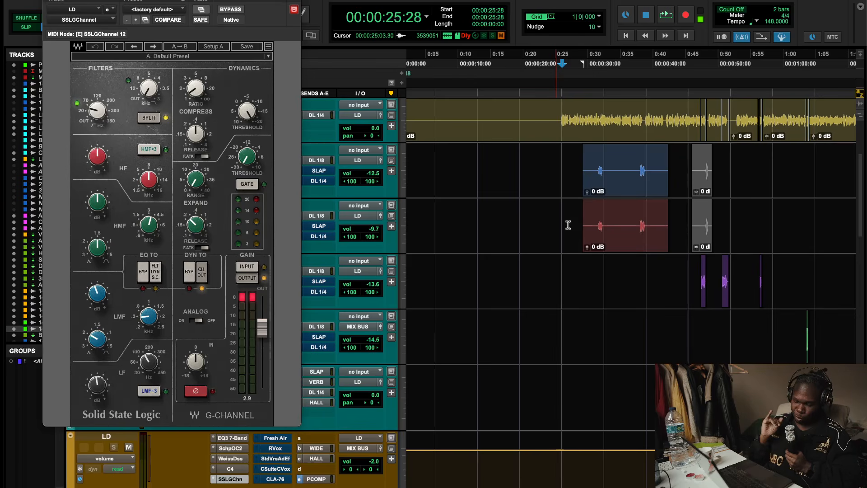
pyautogui.scroll(5, 596, 209)
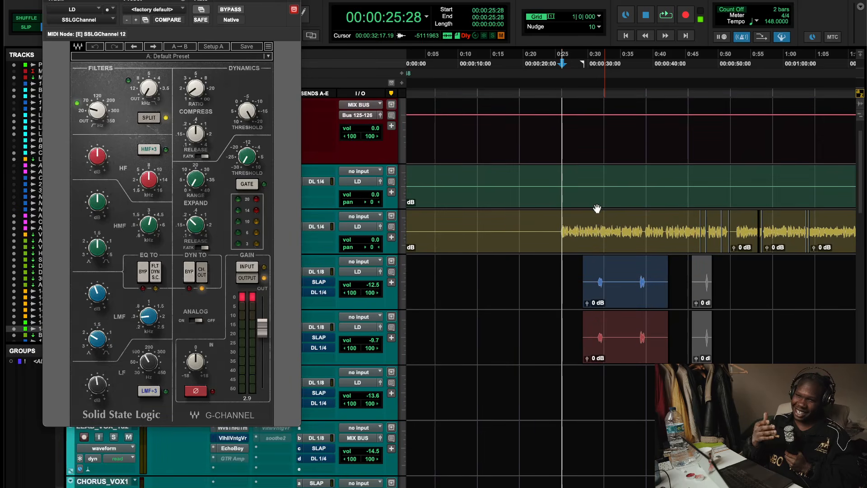
pyautogui.scroll(-7, 596, 210)
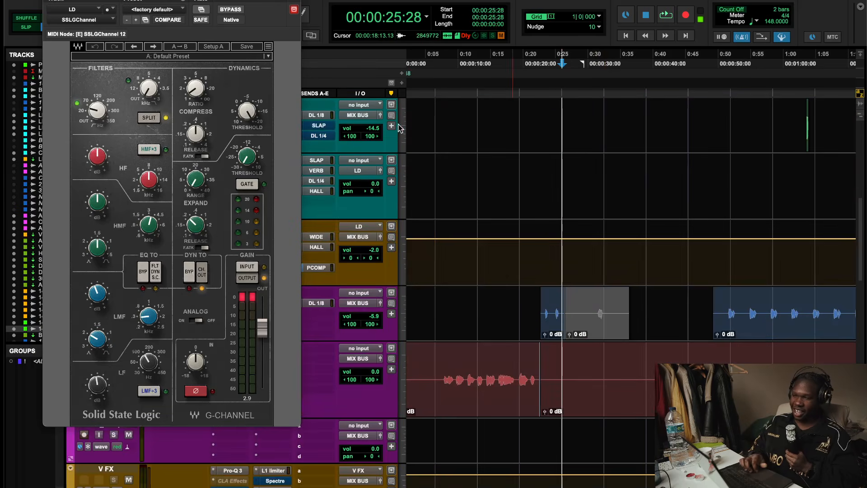
pyautogui.scroll(4, 540, 178)
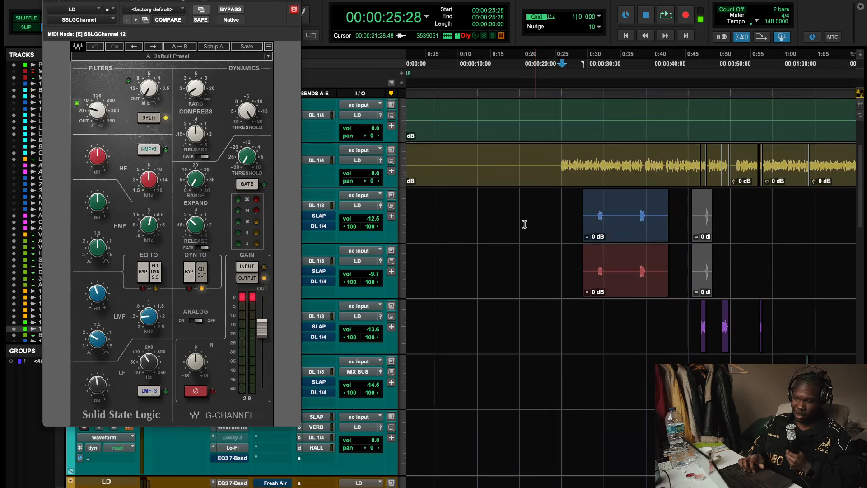
pyautogui.click(196, 94)
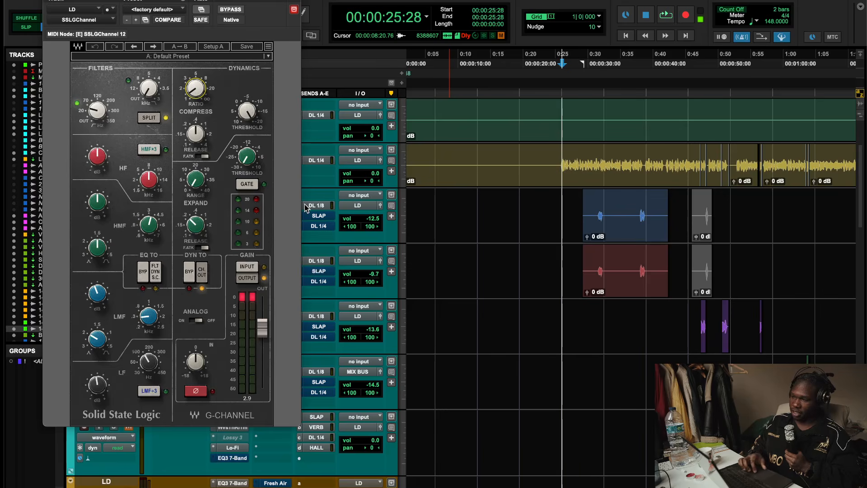
# - Play from about 0:56 and toggle the SSL G-Channel bypass on and off to compare, then close it
pyautogui.press('r')
pyautogui.click(605, 62)
pyautogui.press('space')
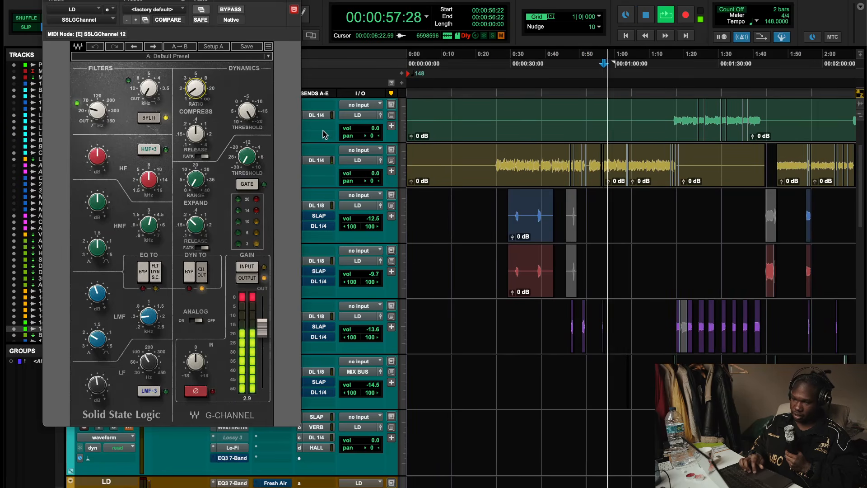
pyautogui.click(243, 296)
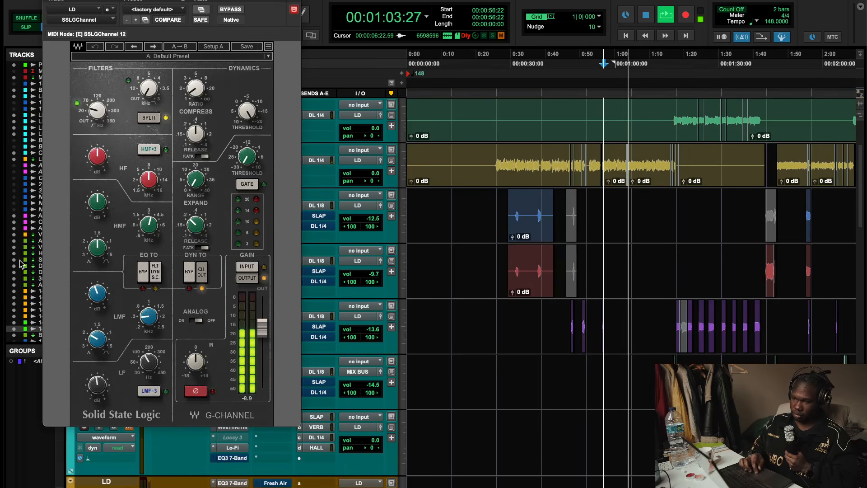
pyautogui.click(237, 9)
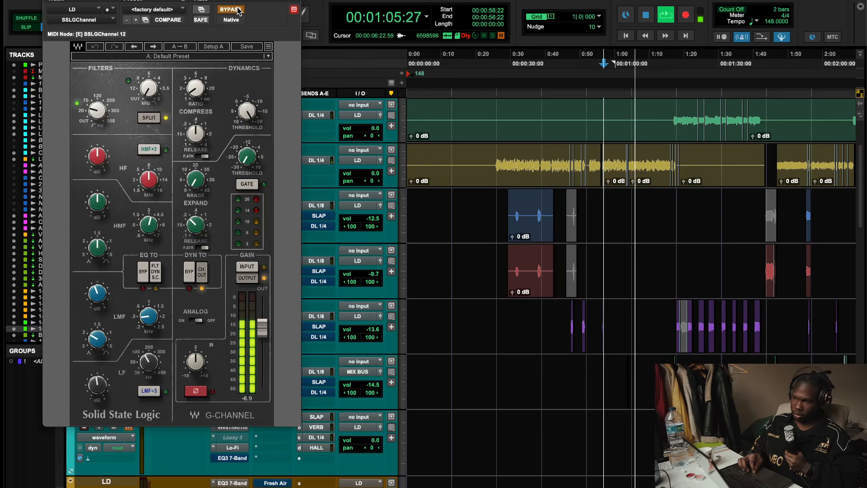
pyautogui.click(237, 10)
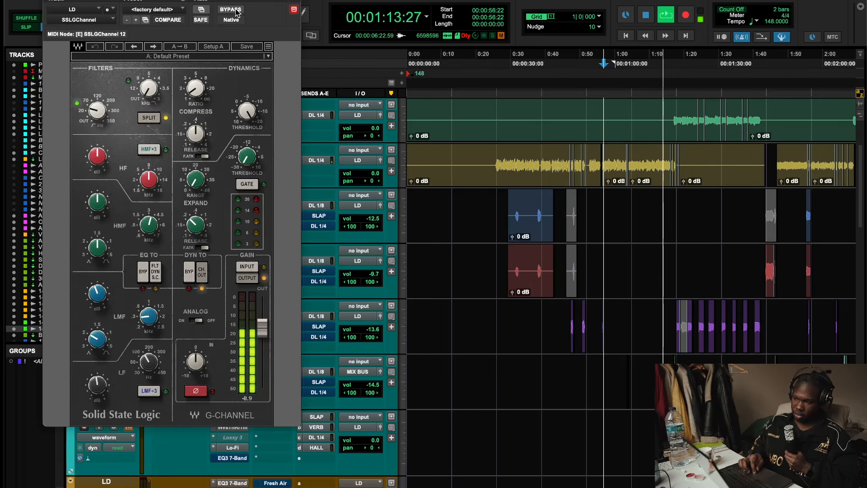
pyautogui.press('space')
pyautogui.press('space')
pyautogui.click(237, 9)
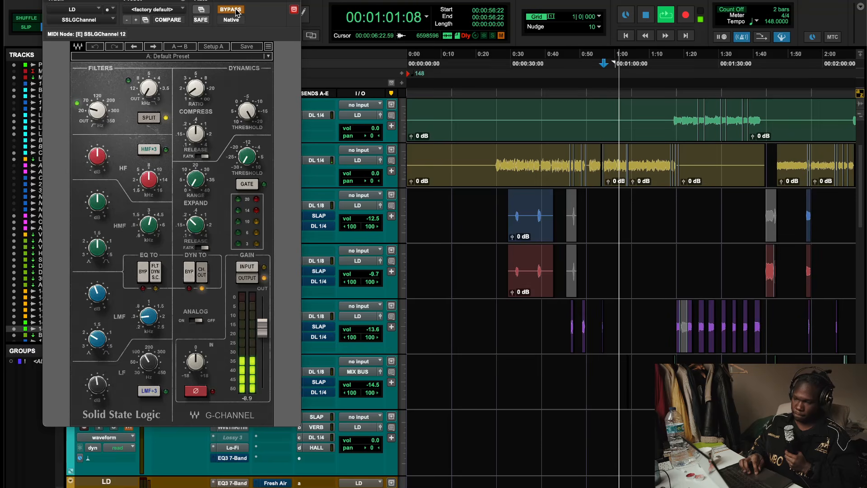
pyautogui.click(234, 10)
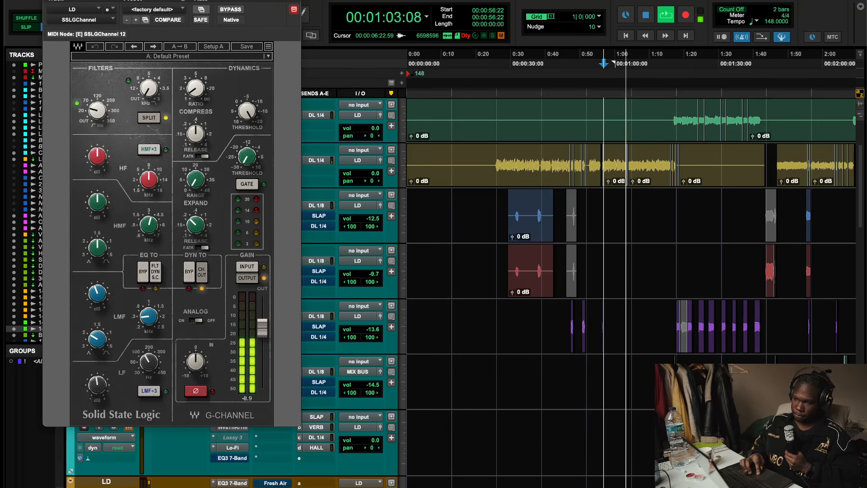
pyautogui.press('space')
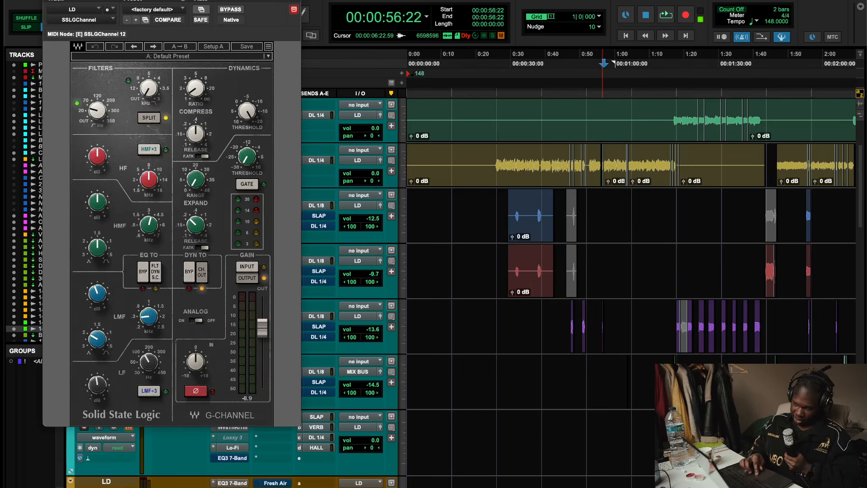
pyautogui.press('super+w')
# - Open Fresh Air on the LD bus, play and toggle its power on and off to compare, then close it
pyautogui.scroll(-8, 251, 234)
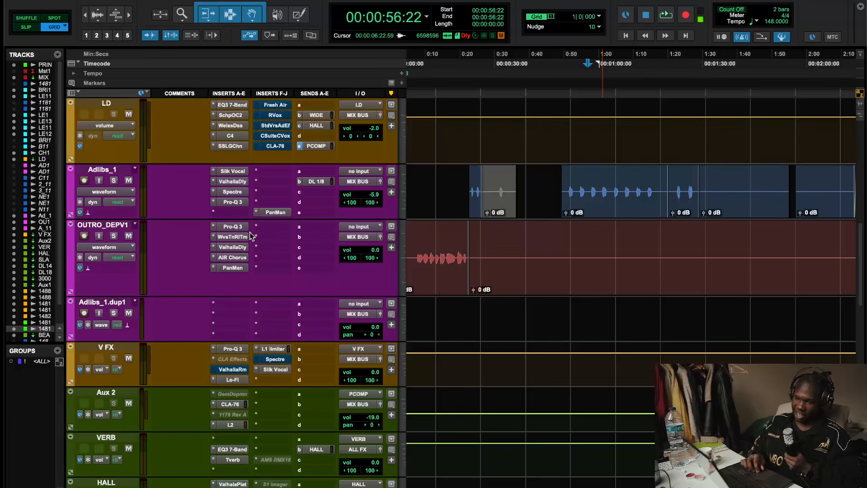
pyautogui.scroll(4, 263, 282)
pyautogui.rightClick(272, 283)
pyautogui.click(272, 283)
pyautogui.click(272, 283)
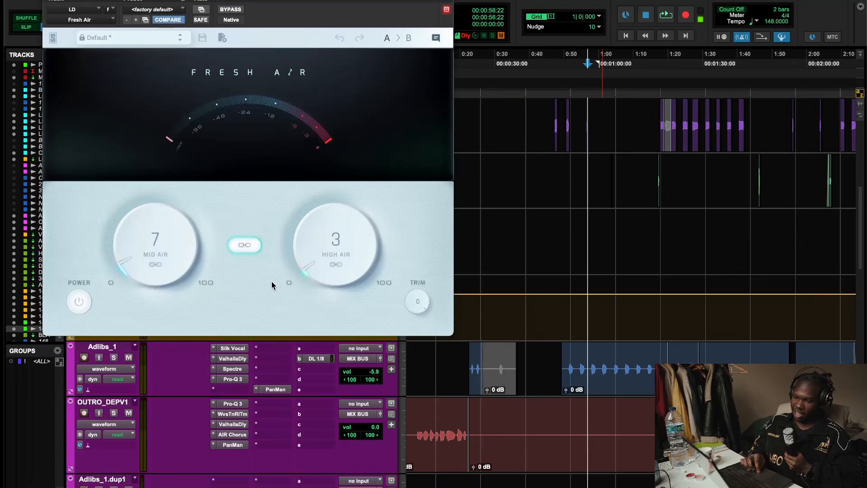
pyautogui.press('space')
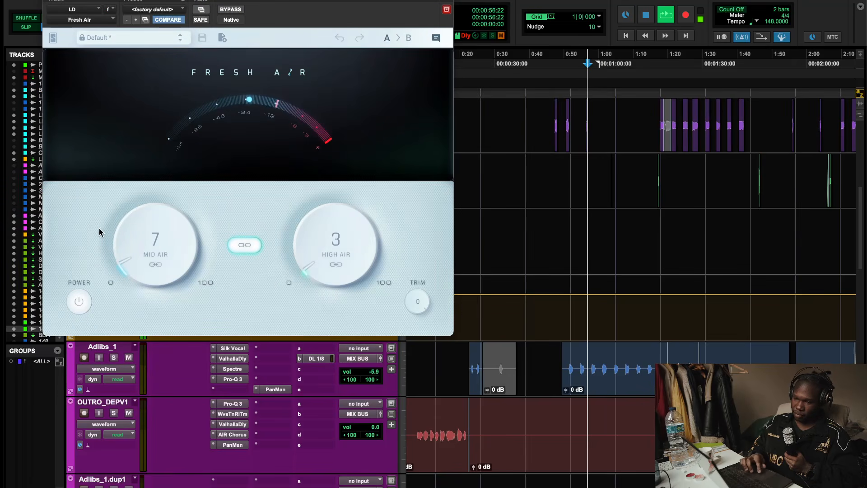
pyautogui.click(83, 299)
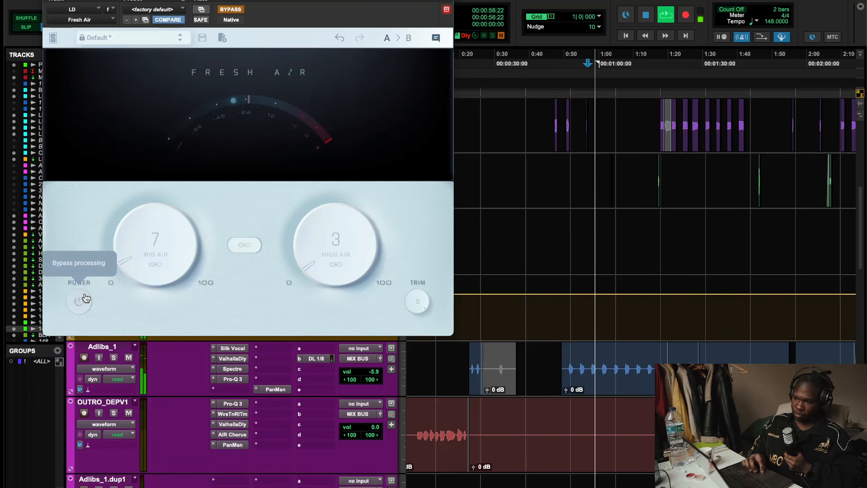
pyautogui.click(85, 298)
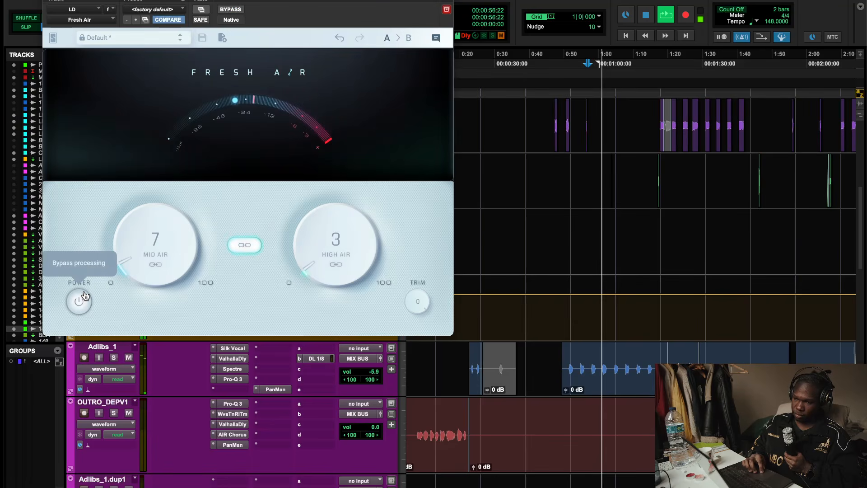
pyautogui.click(84, 298)
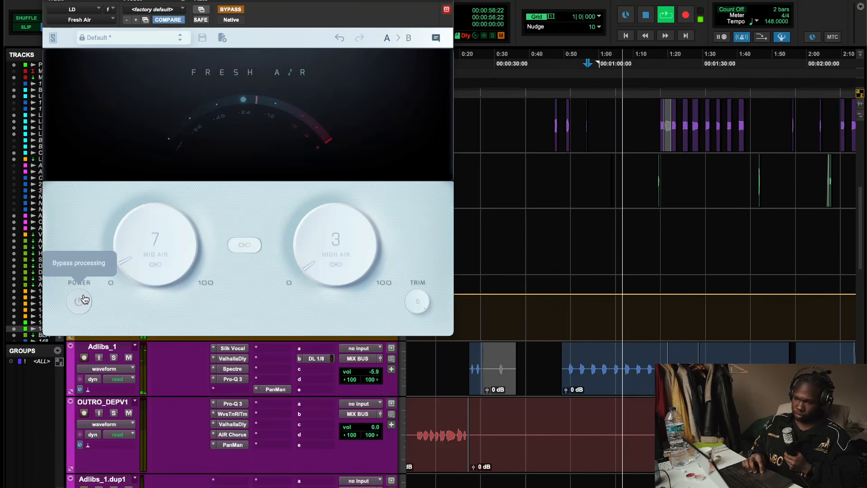
pyautogui.click(84, 299)
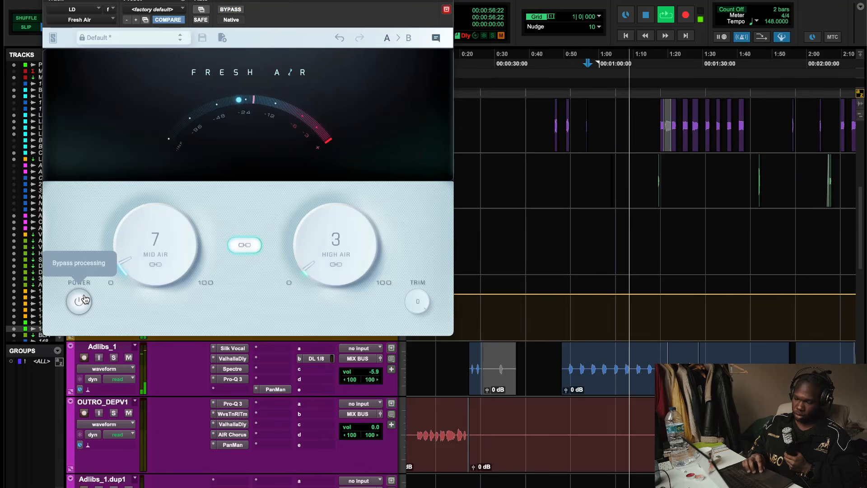
pyautogui.press('space')
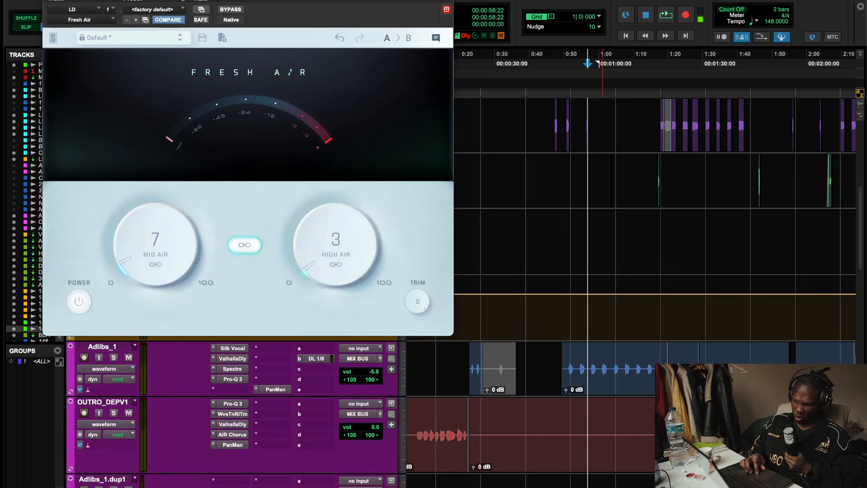
pyautogui.press('super+w')
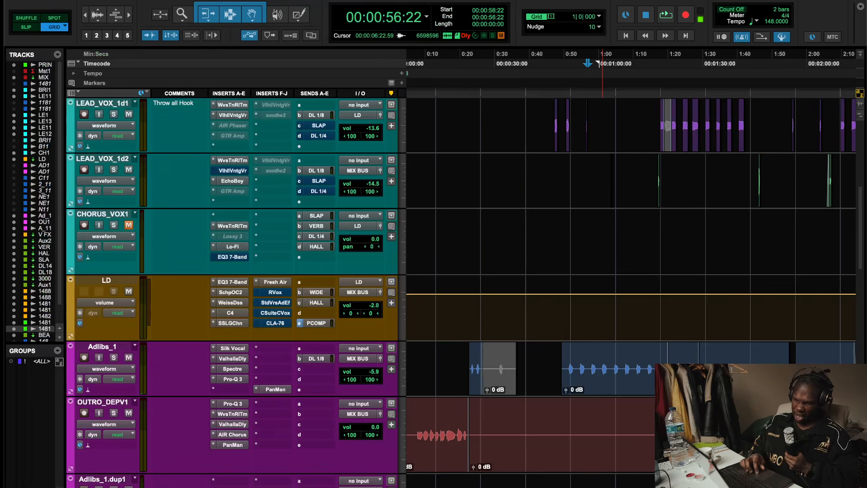
# - Reopen the Fresh Air plugin on the LD bus
pyautogui.rightClick(275, 291)
pyautogui.click(275, 296)
pyautogui.click(274, 285)
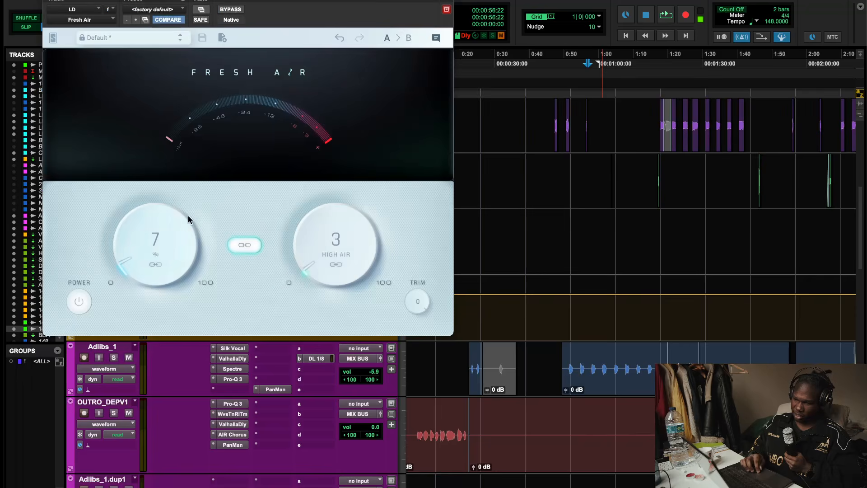
# - Close Fresh Air and open the StudioVerse Audio Effects plugin on the LD bus
pyautogui.press('super+w')
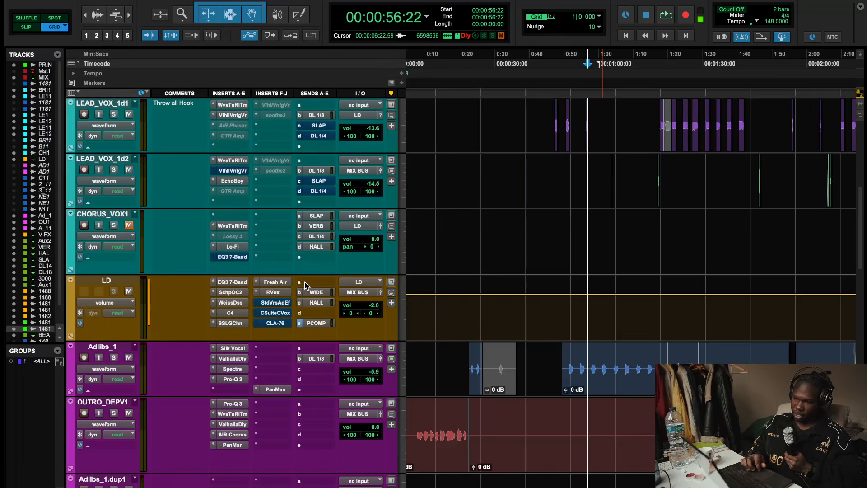
pyautogui.click(273, 293)
pyautogui.rightClick(276, 301)
pyautogui.click(276, 304)
pyautogui.click(276, 302)
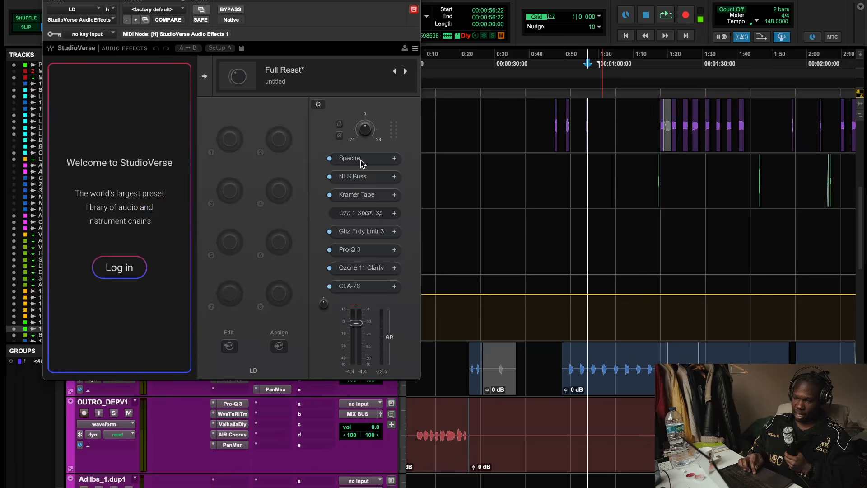
# - Open and inspect the Spectre EQ in the StudioVerse chain, closing it afterwards each time
pyautogui.click(361, 160)
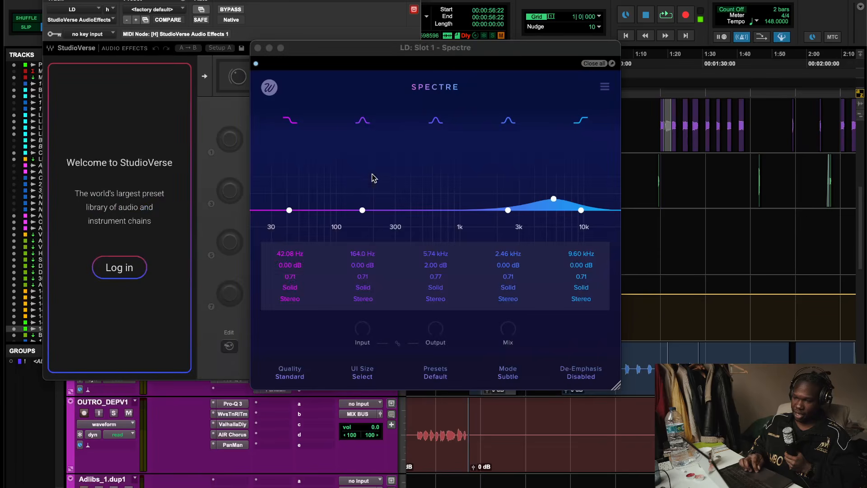
pyautogui.click(258, 48)
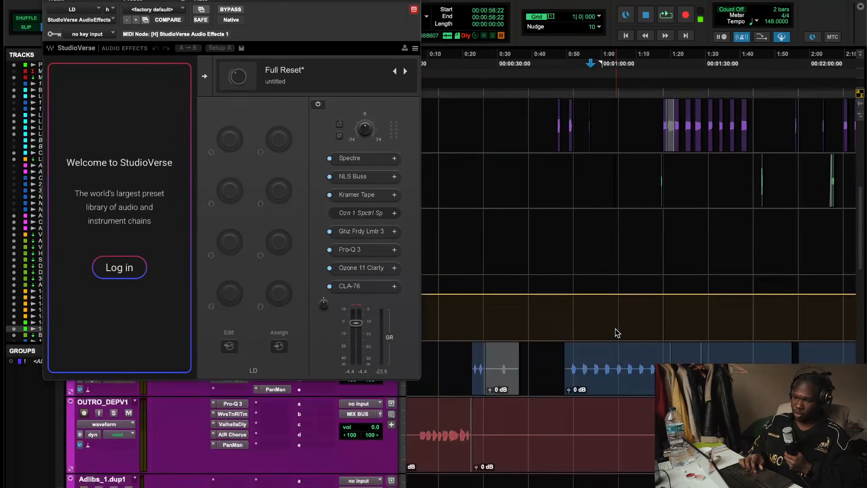
pyautogui.click(361, 159)
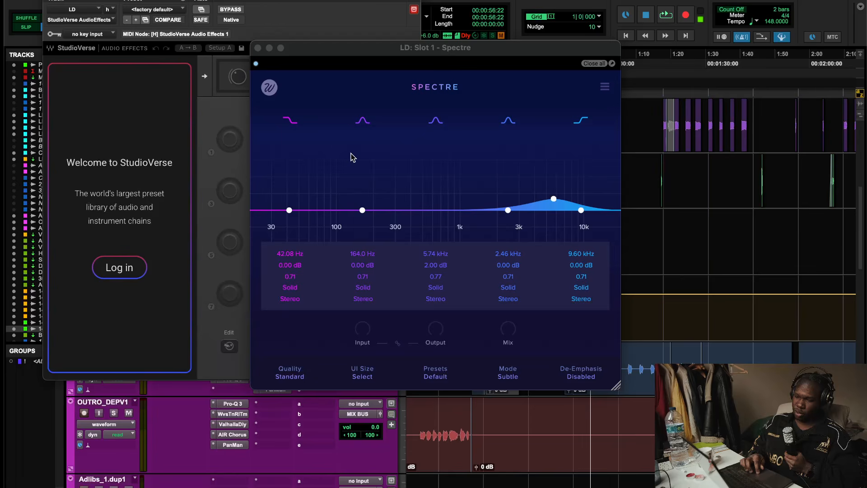
pyautogui.click(258, 48)
# - Open and inspect the NLS Buss and Kramer Tape plugins in the StudioVerse chain
pyautogui.click(350, 177)
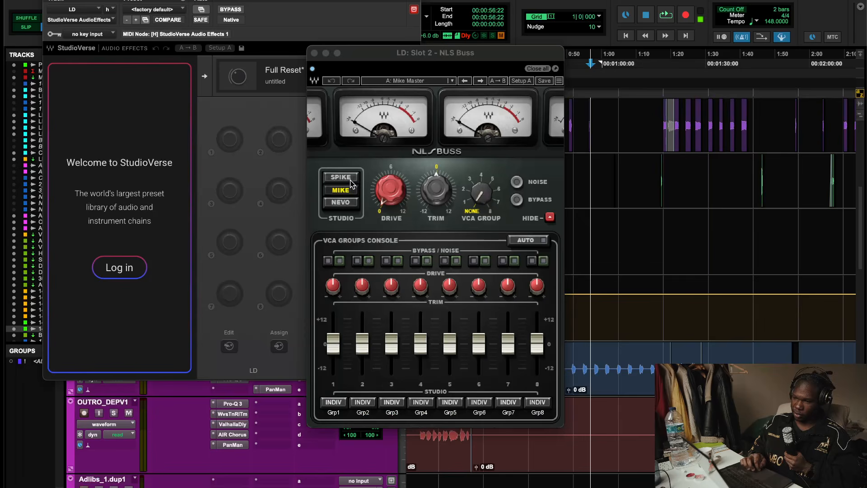
pyautogui.click(314, 53)
pyautogui.click(359, 197)
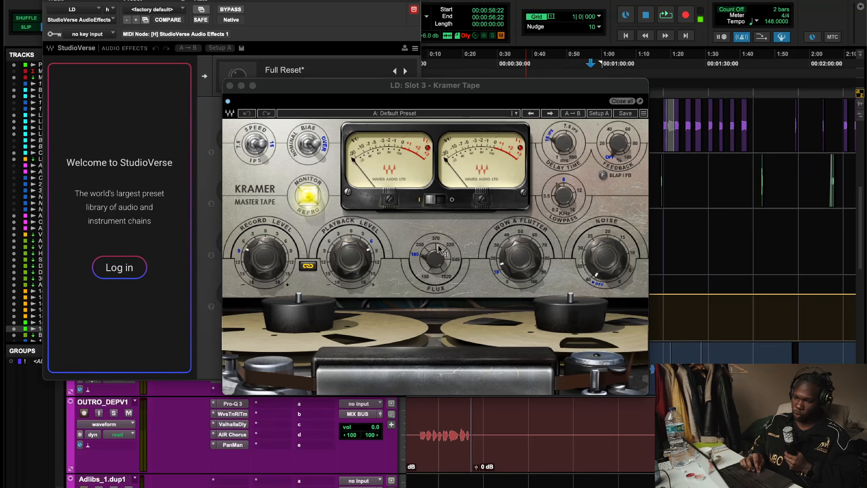
pyautogui.click(229, 85)
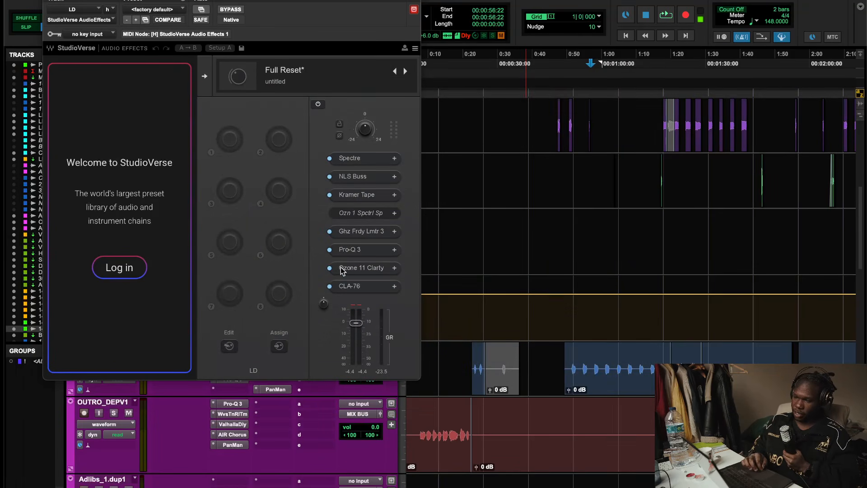
# - Open the Ghz Faraday Limiter 3 in the chain, start playback to watch it, and close it
pyautogui.click(350, 234)
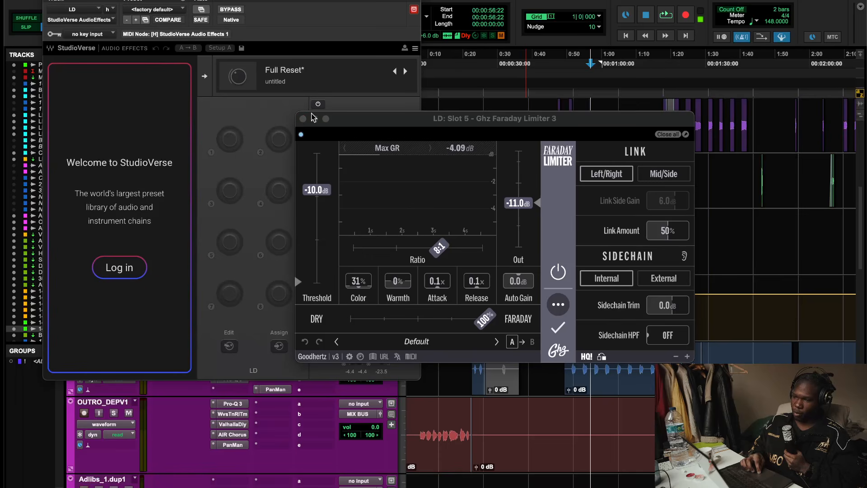
pyautogui.press('space')
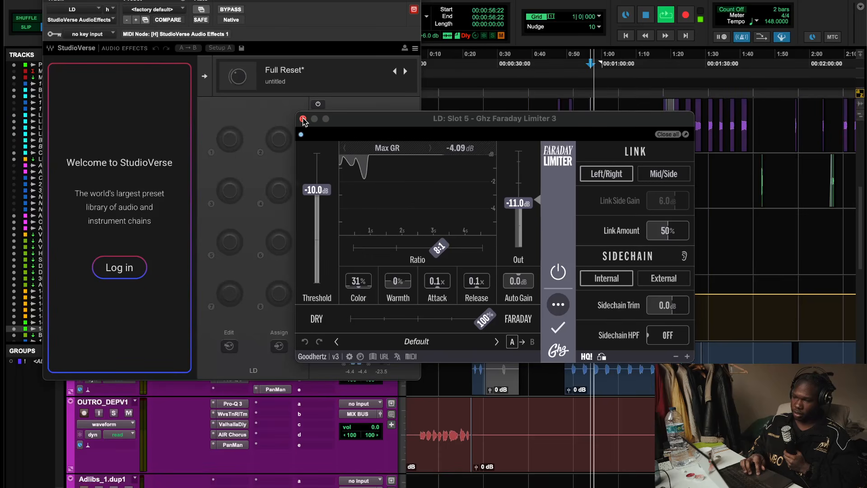
pyautogui.click(303, 119)
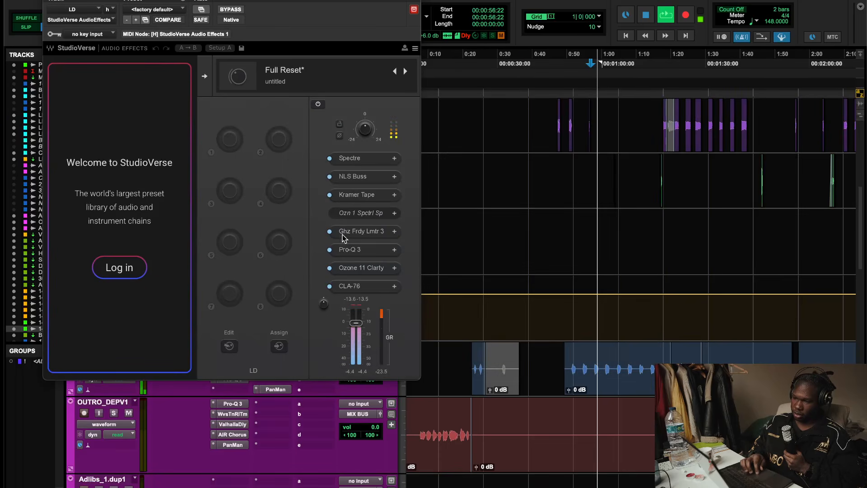
# - Open and inspect Pro-Q 3 and Ozone 11 Clarity in the StudioVerse chain
pyautogui.click(361, 251)
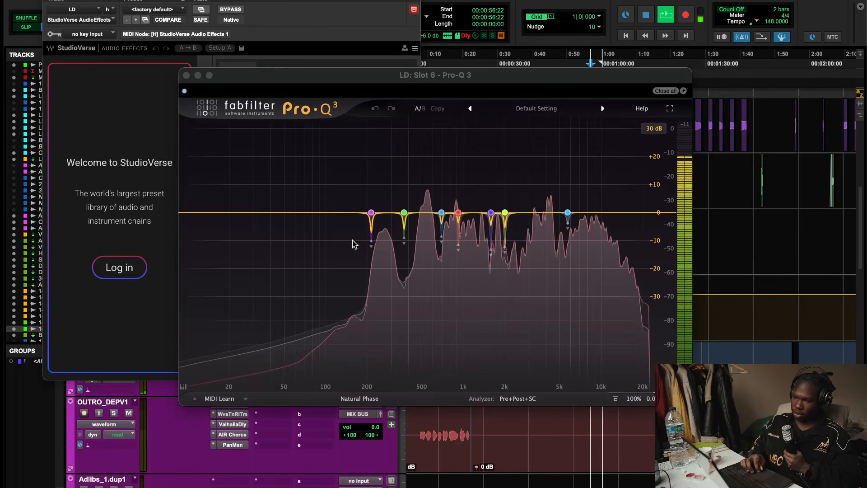
pyautogui.click(186, 78)
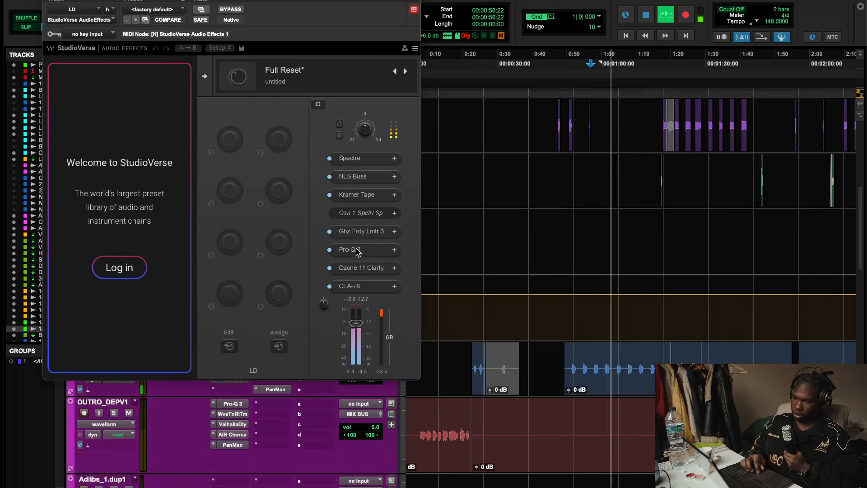
pyautogui.click(369, 270)
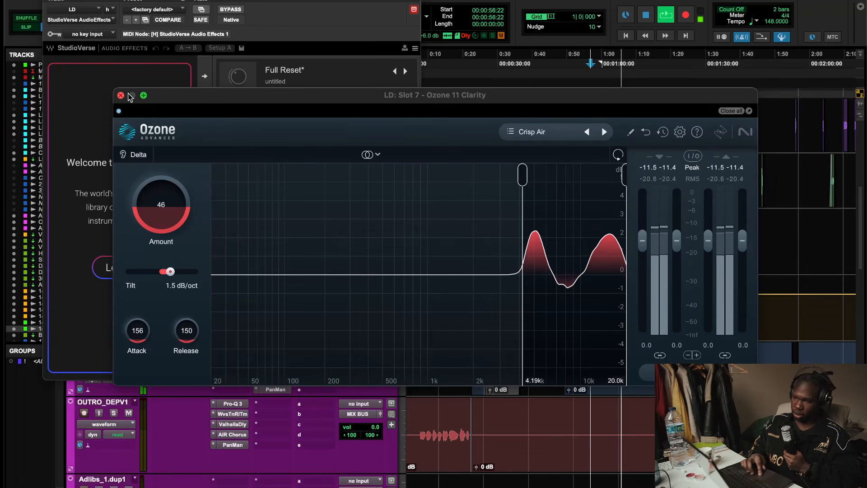
pyautogui.click(120, 95)
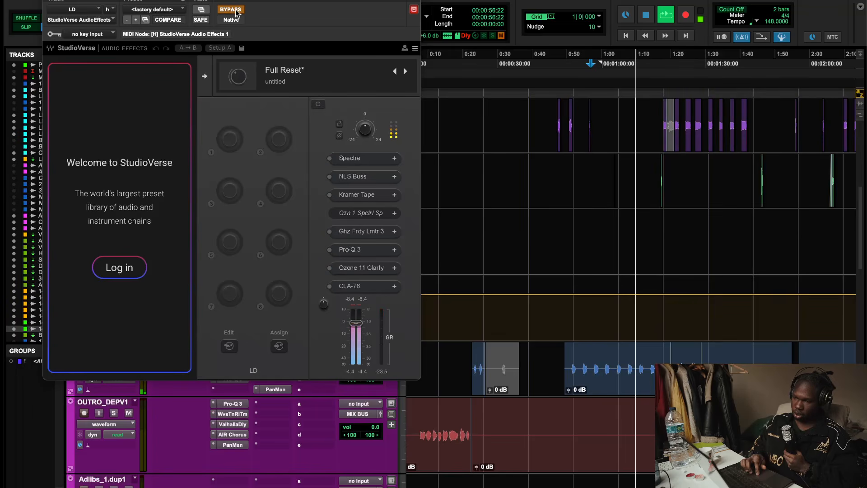
# - Toggle the StudioVerse bypass, then reopen Spectre while restarting playback and close it
pyautogui.click(234, 10)
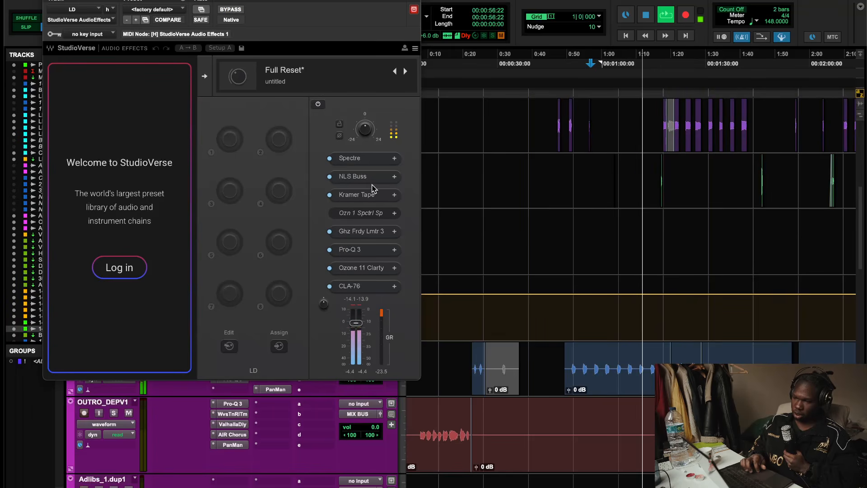
pyautogui.click(350, 158)
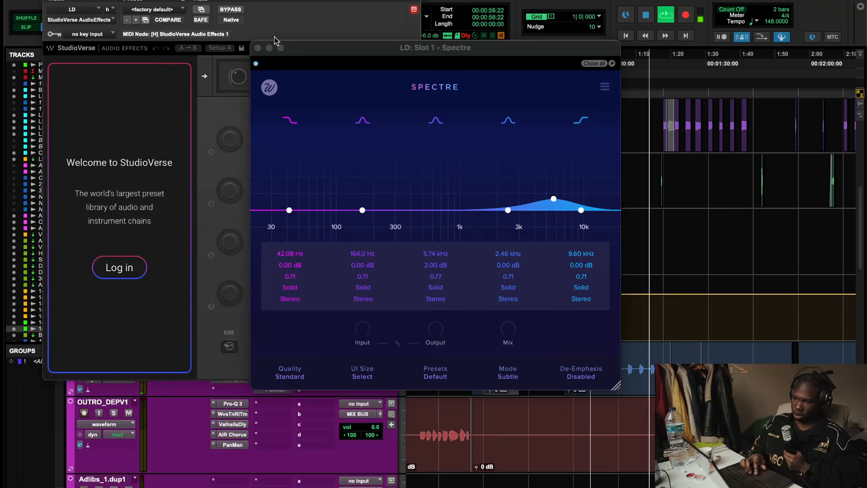
pyautogui.click(256, 59)
pyautogui.press('space')
pyautogui.press('space')
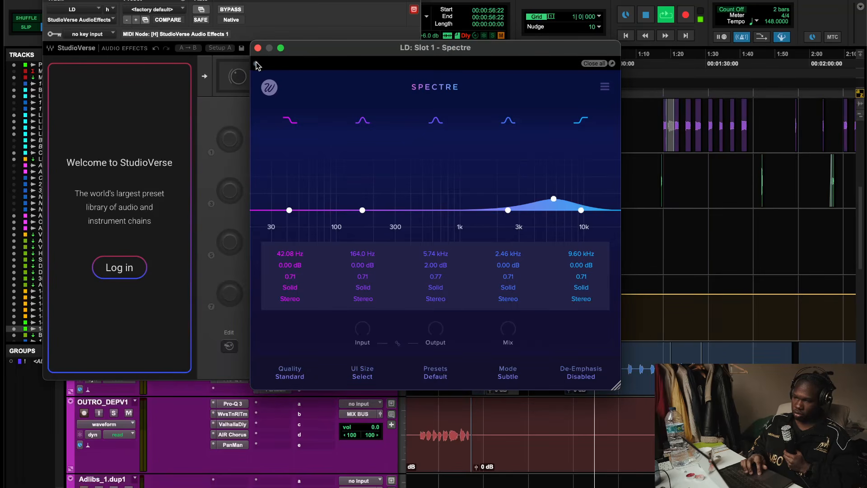
pyautogui.click(258, 48)
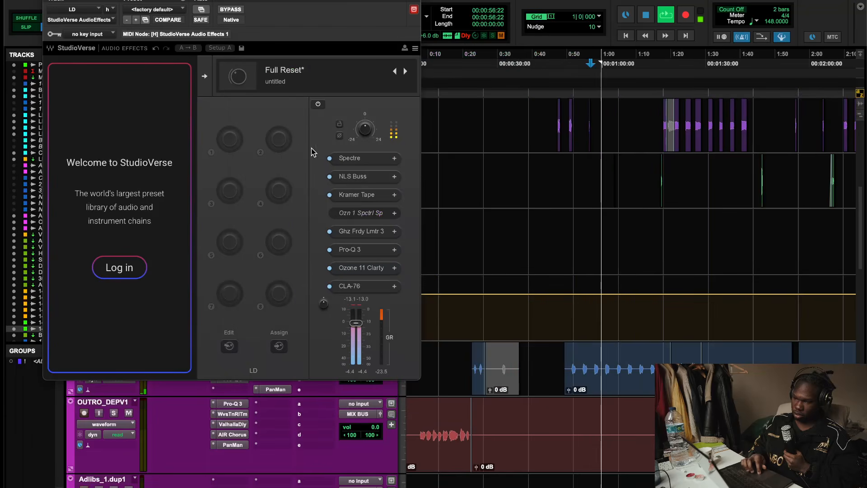
# - Reopen and inspect the NLS Buss and Kramer Tape plugins in the chain
pyautogui.click(347, 176)
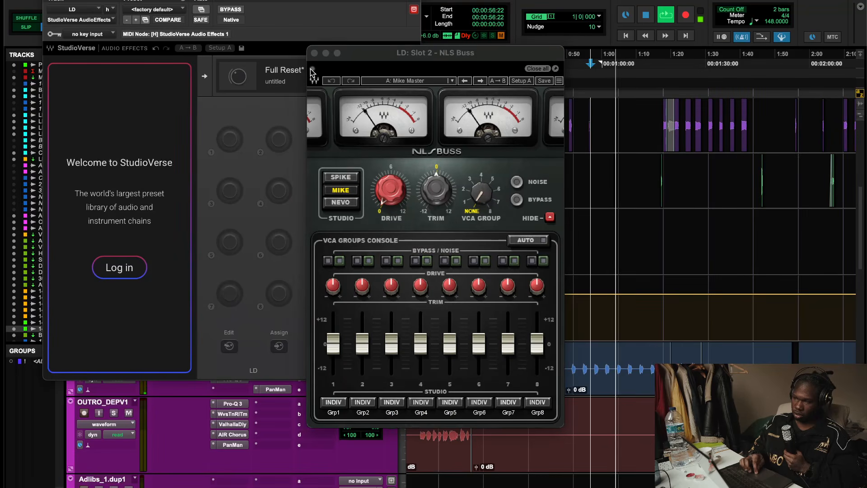
pyautogui.click(314, 53)
pyautogui.click(347, 195)
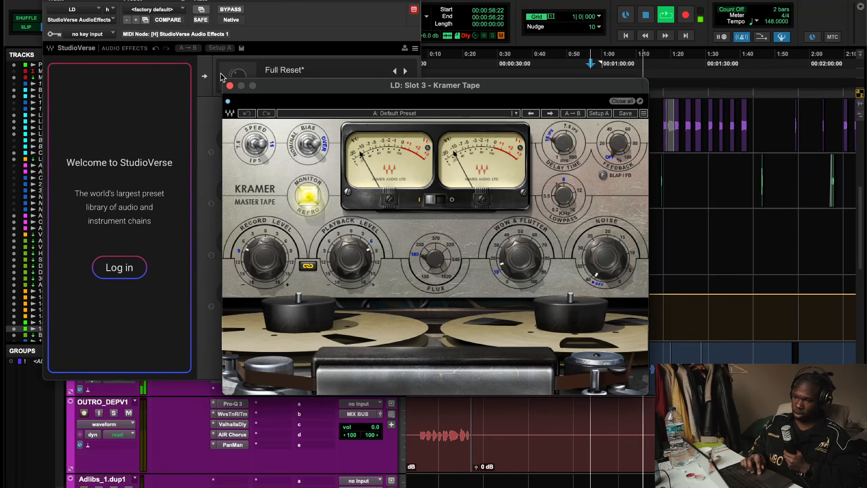
pyautogui.click(229, 85)
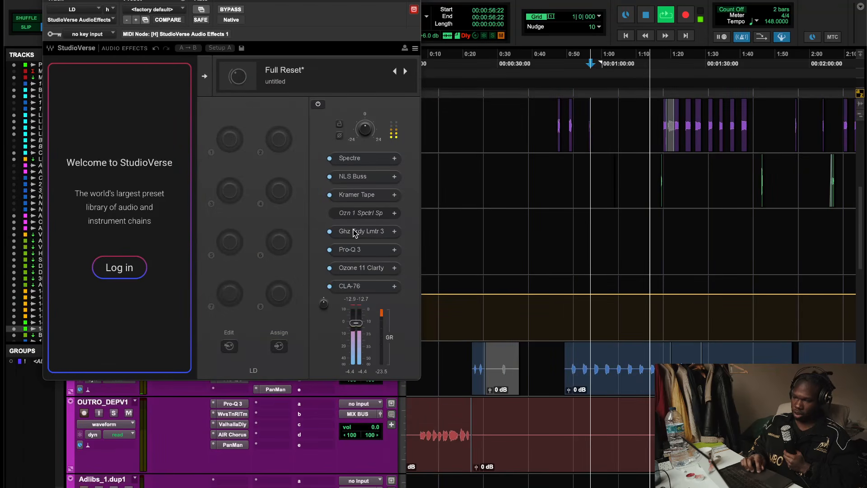
# - Restart playback and reinspect the Faraday Limiter, Ozone 11 Clarity and CLA-76 in the StudioVerse chain
pyautogui.press('space')
pyautogui.click(354, 231)
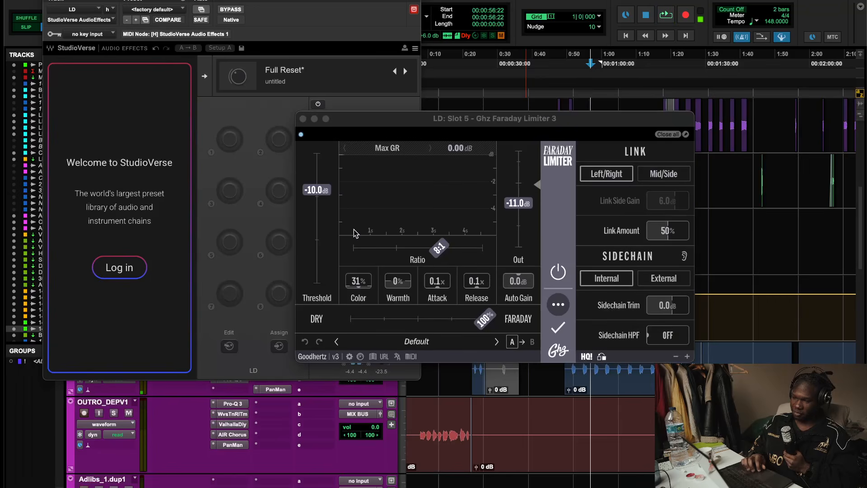
pyautogui.click(302, 120)
pyautogui.click(354, 232)
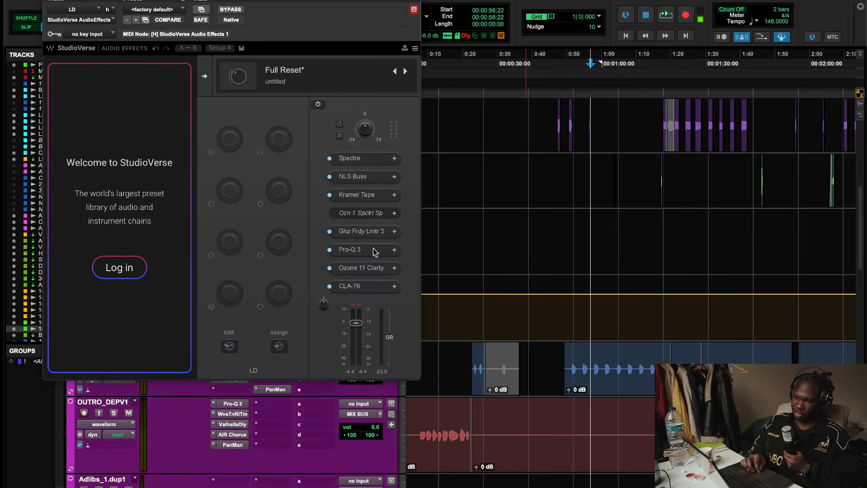
pyautogui.click(366, 269)
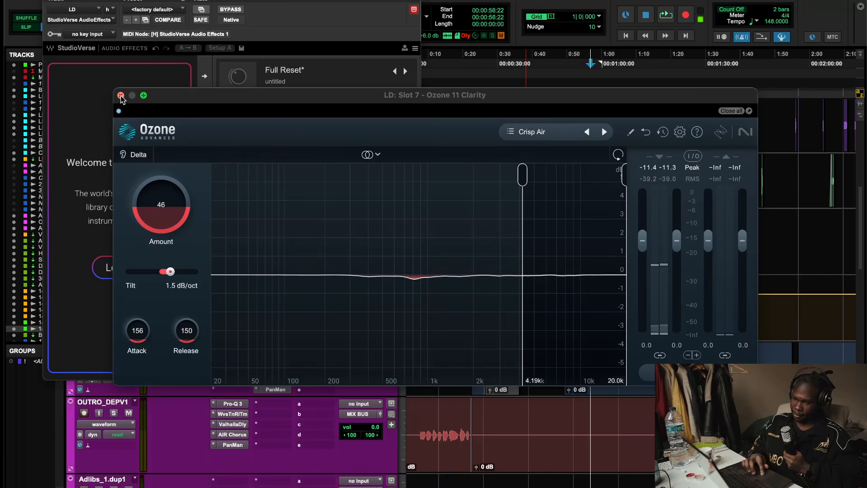
pyautogui.click(448, 310)
pyautogui.click(358, 285)
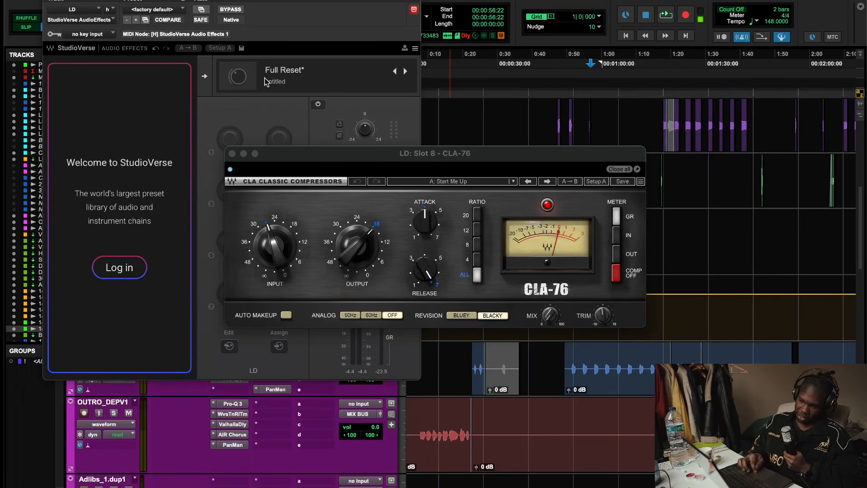
pyautogui.click(545, 317)
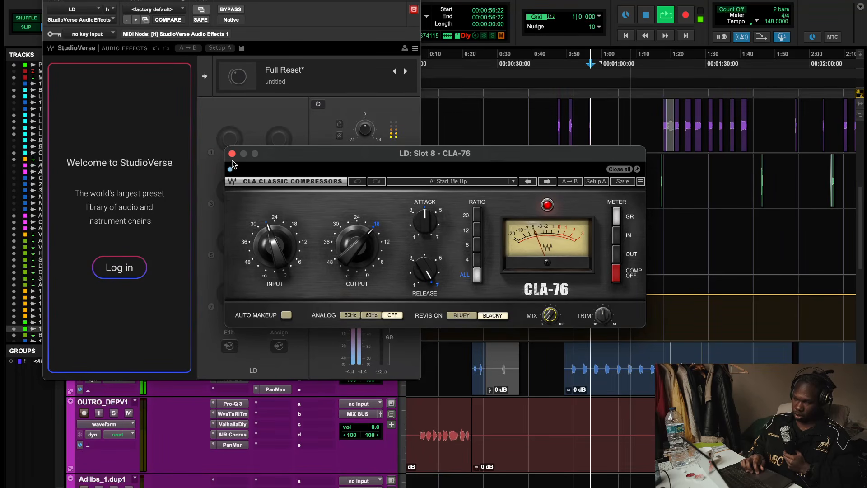
# - Toggle the StudioVerse bypass on and off to compare, then close the plugin window
pyautogui.click(231, 11)
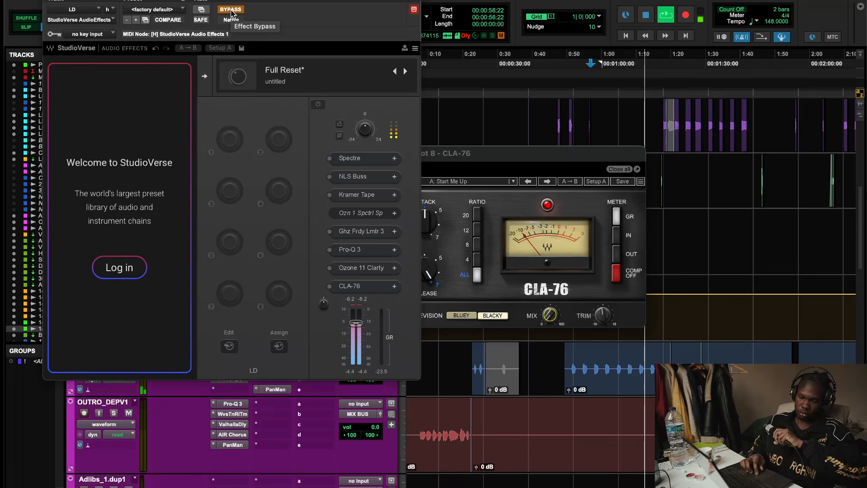
pyautogui.click(231, 10)
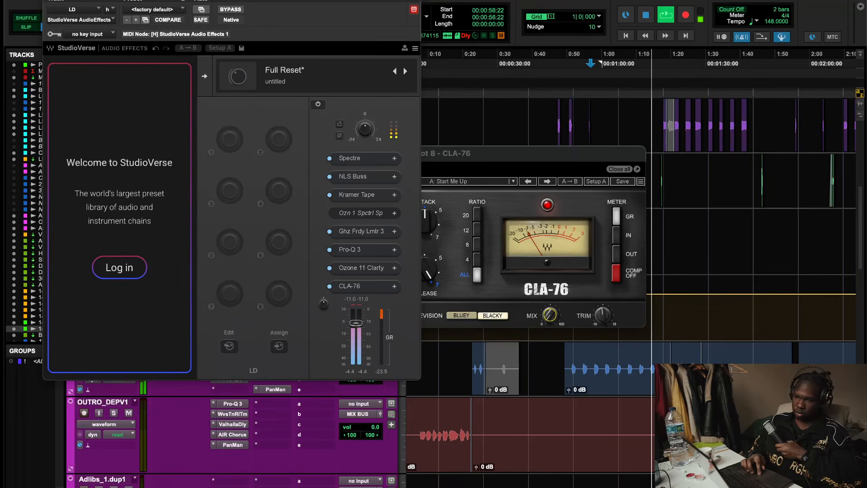
pyautogui.press('super+w')
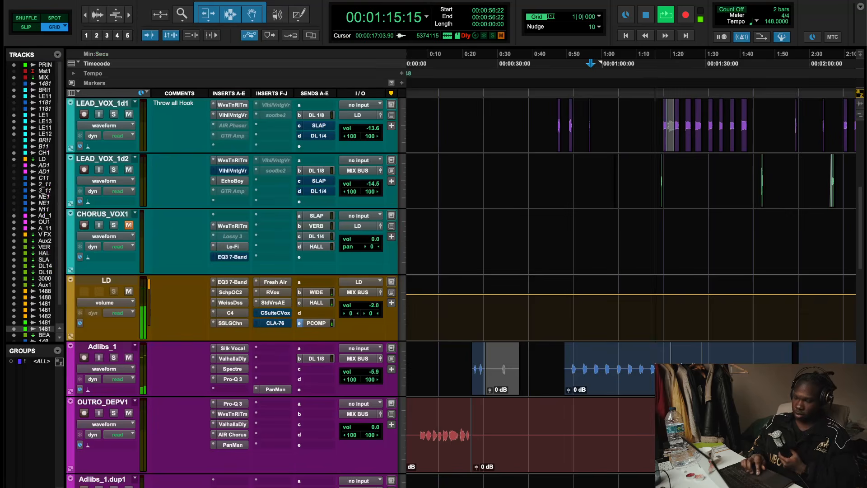
# - Stop playback and open the UAD C-Suite C-Vox plugin on the LD bus
pyautogui.press('space')
pyautogui.rightClick(262, 312)
pyautogui.click(277, 315)
pyautogui.click(276, 312)
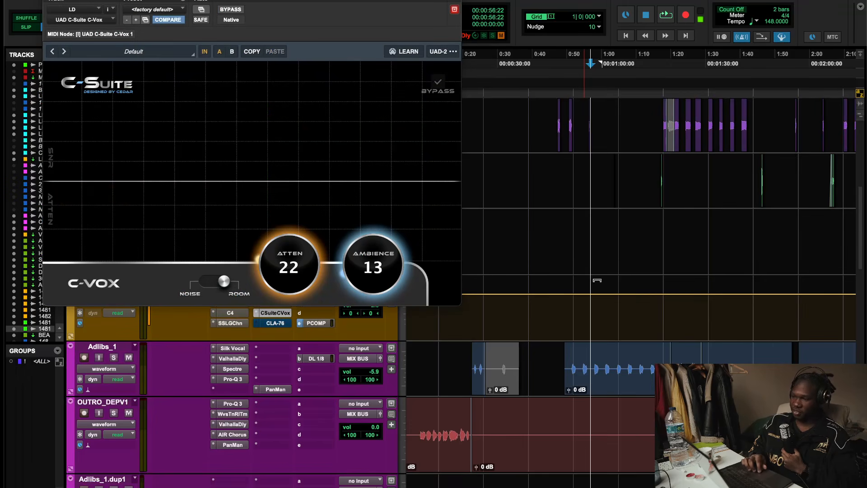
# - Play from about 0:24 and toggle the C-Vox bypass on and off to compare
pyautogui.scroll(3, 597, 280)
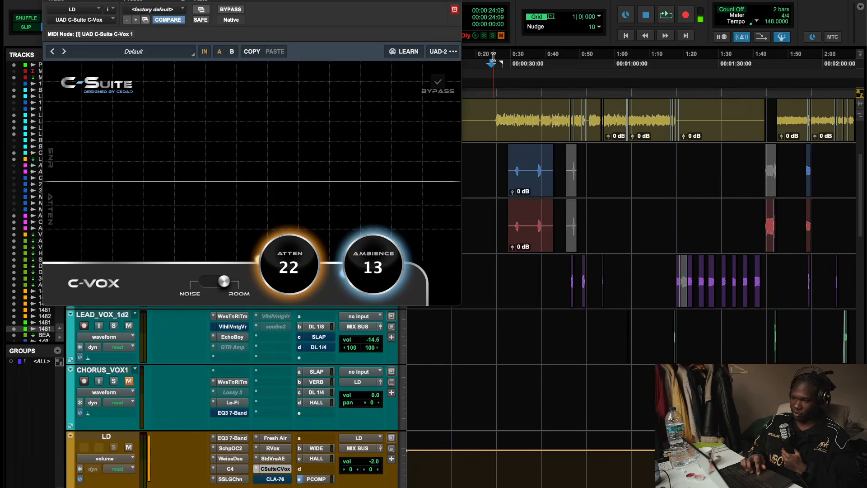
pyautogui.press('space')
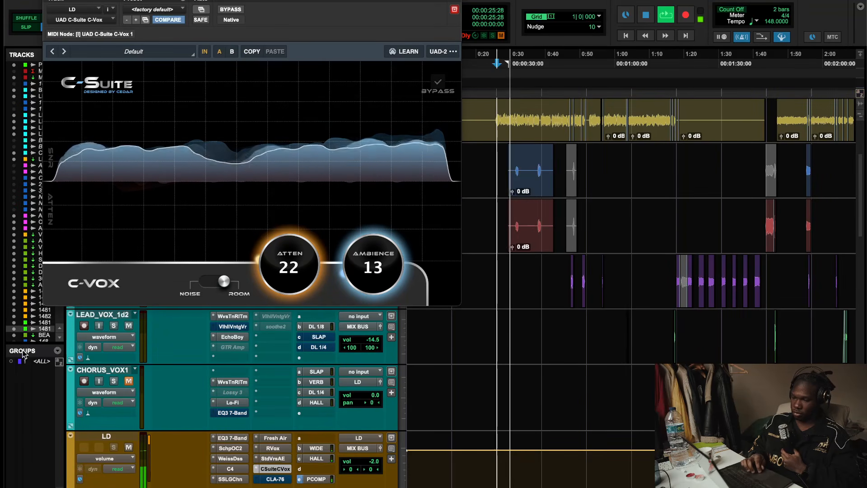
pyautogui.click(238, 9)
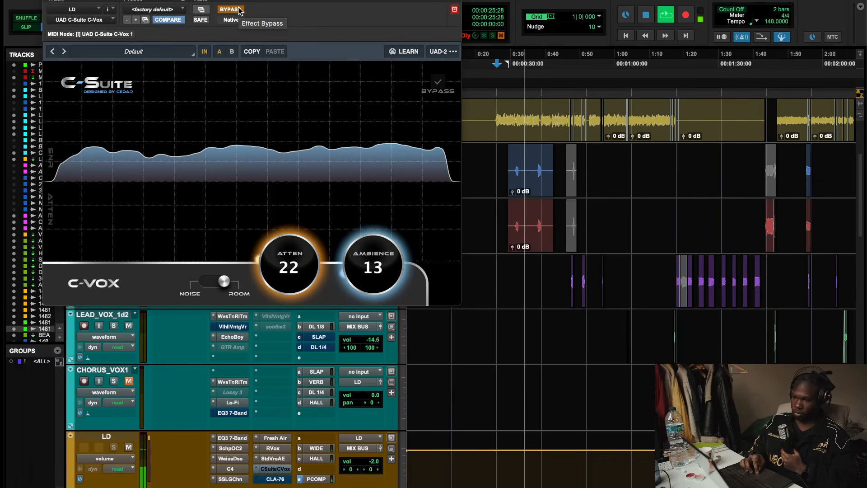
pyautogui.click(238, 9)
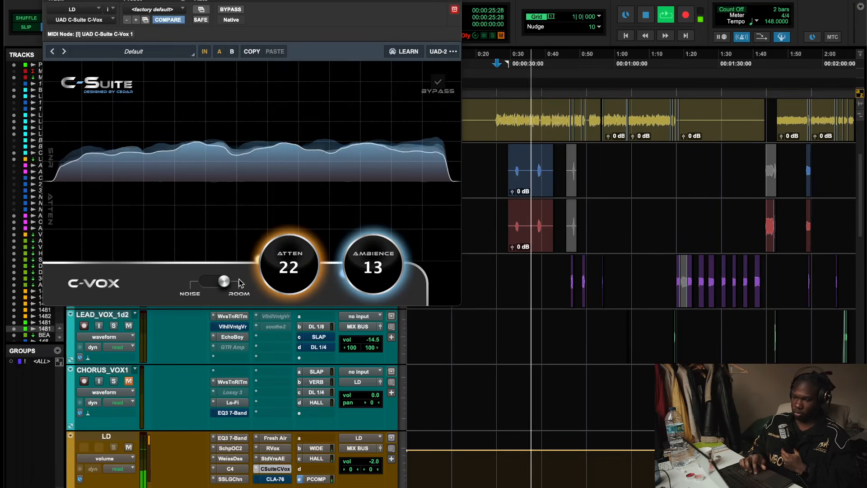
# - Open the CLA-76 plugin on the LD bus and stop playback
pyautogui.scroll(-5, 276, 327)
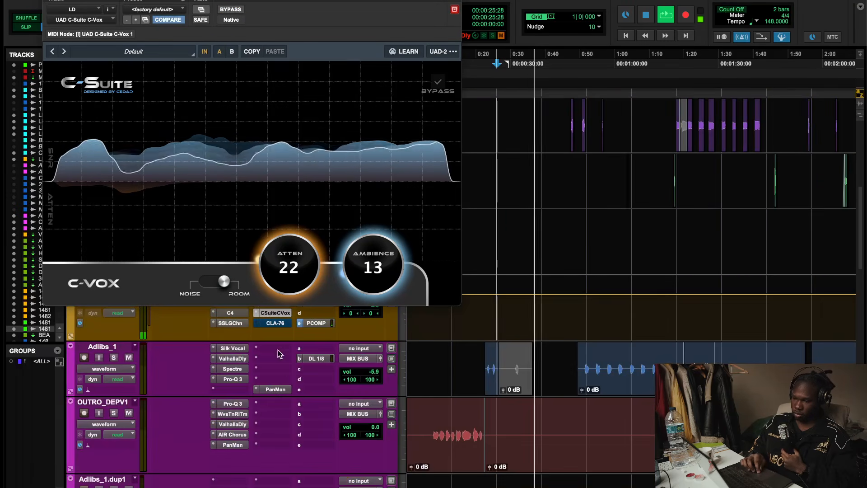
pyautogui.click(276, 324)
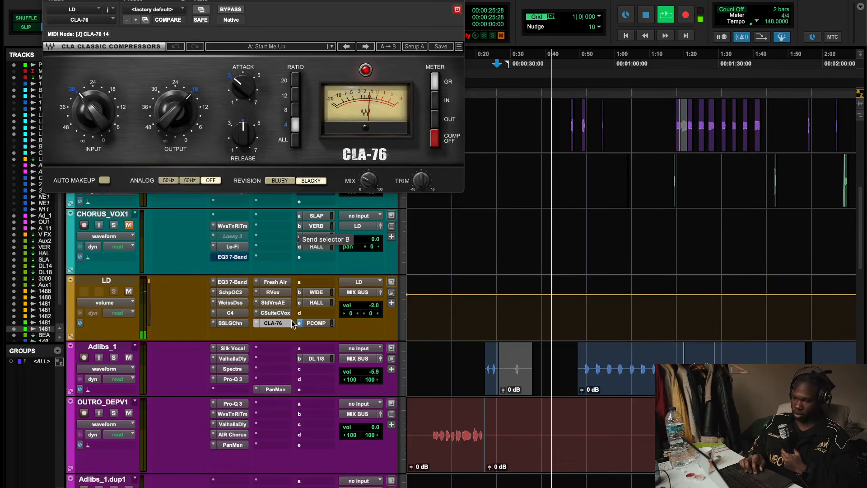
pyautogui.scroll(2, 288, 340)
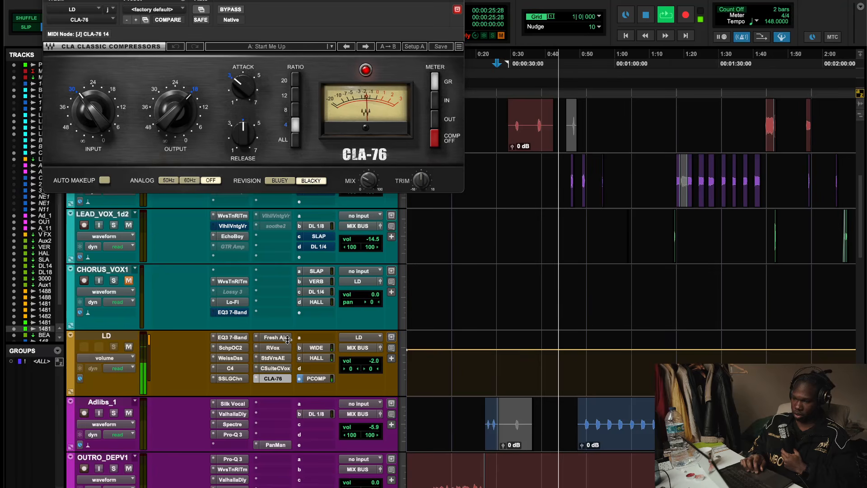
pyautogui.press('space')
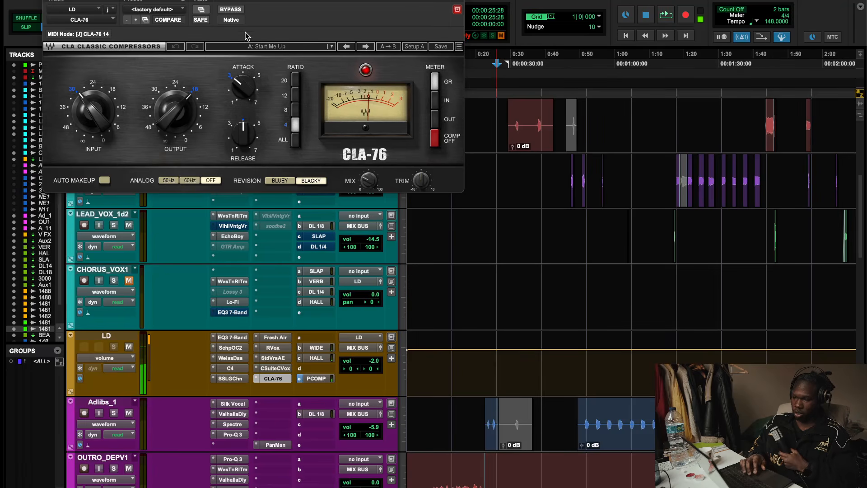
# - Deactivate the CLA-76 on the LD bus and move it to an insert slot on CHORUS_VOX1
pyautogui.rightClick(266, 383)
pyautogui.click(278, 390)
pyautogui.moveTo(273, 379); pyautogui.dragTo(273, 311)
# - Insert a Sie-Q plugin into the freed insert slot on the LD bus
pyautogui.click(266, 377)
pyautogui.click(287, 330)
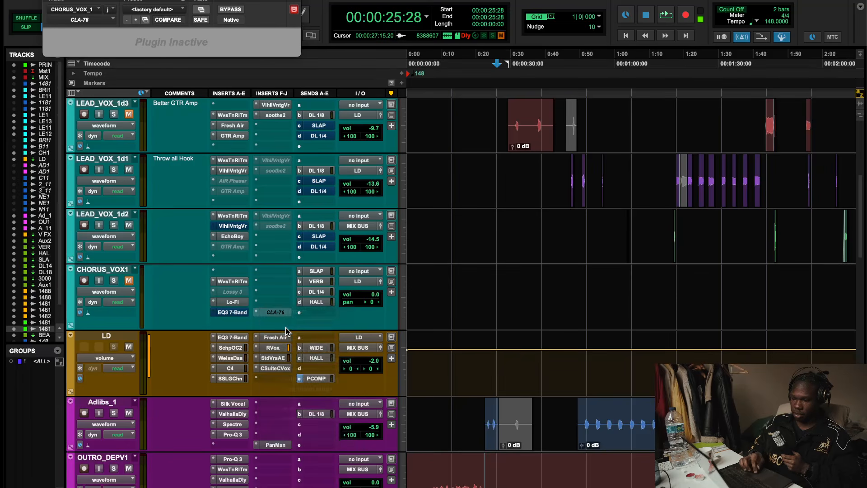
pyautogui.write('sie')
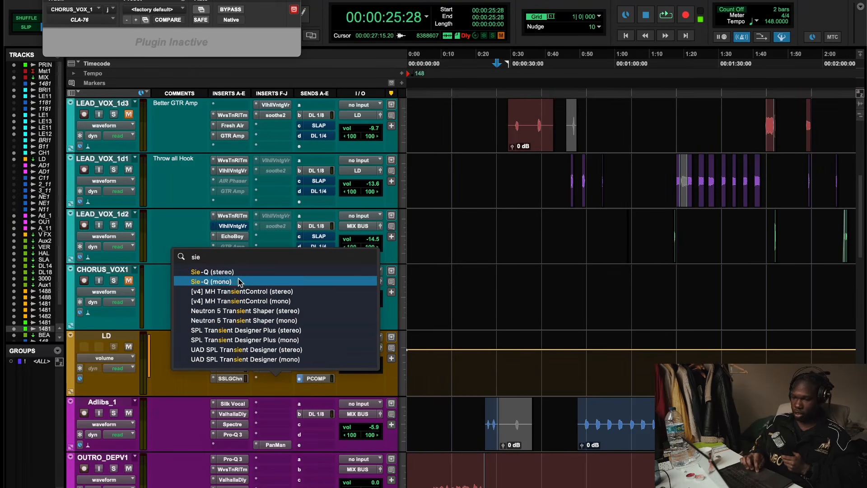
pyautogui.press('Escape')
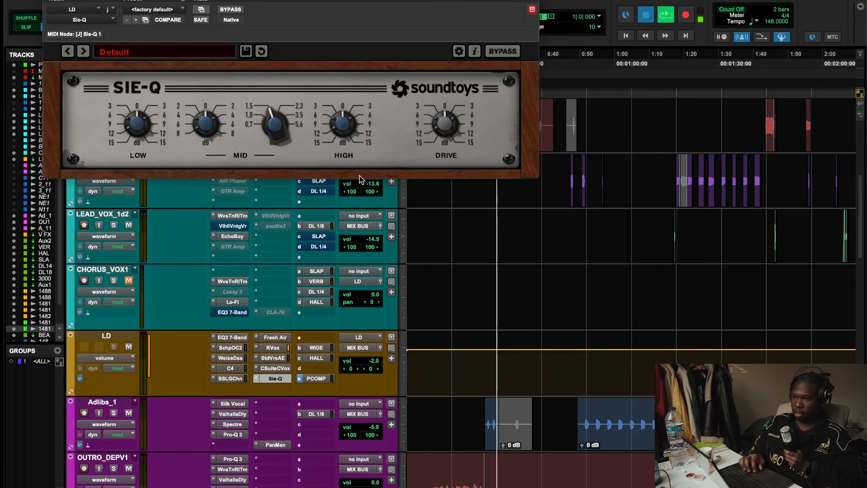
# - Raise the Sie-Q drive and mid frequency, then toggle its bypass on and off to compare
pyautogui.moveTo(445, 118); pyautogui.dragTo(449, 112)
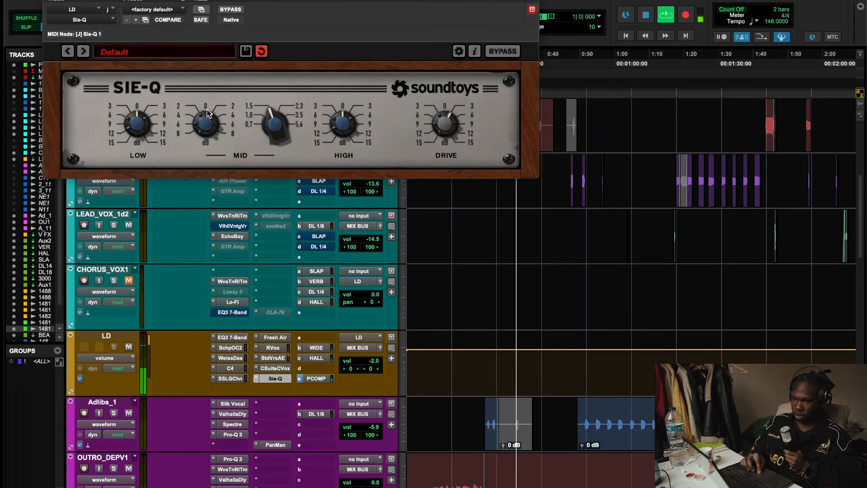
pyautogui.moveTo(274, 136); pyautogui.dragTo(281, 112)
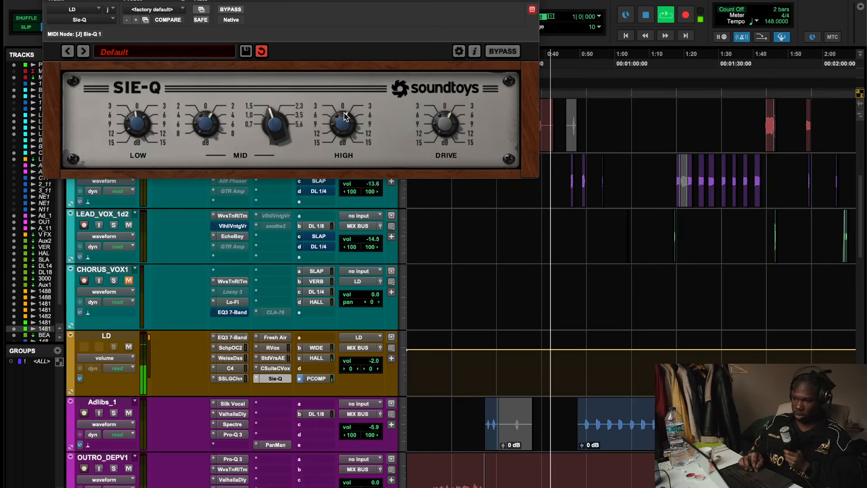
pyautogui.click(506, 53)
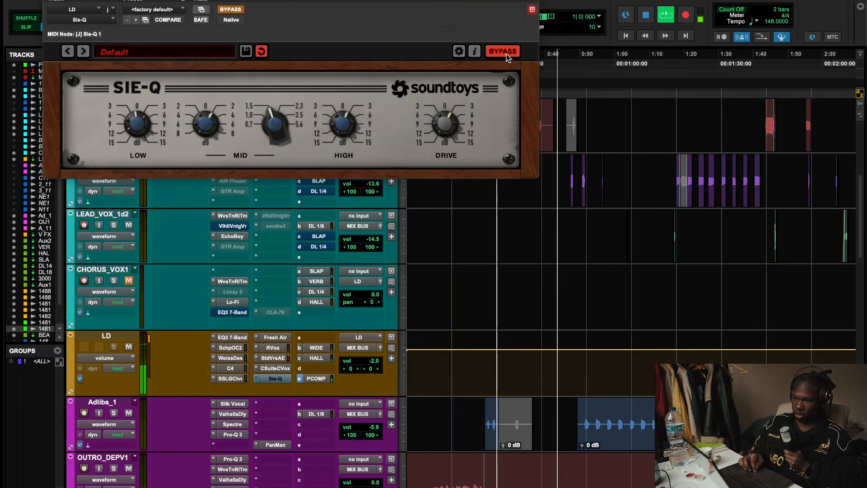
pyautogui.click(506, 53)
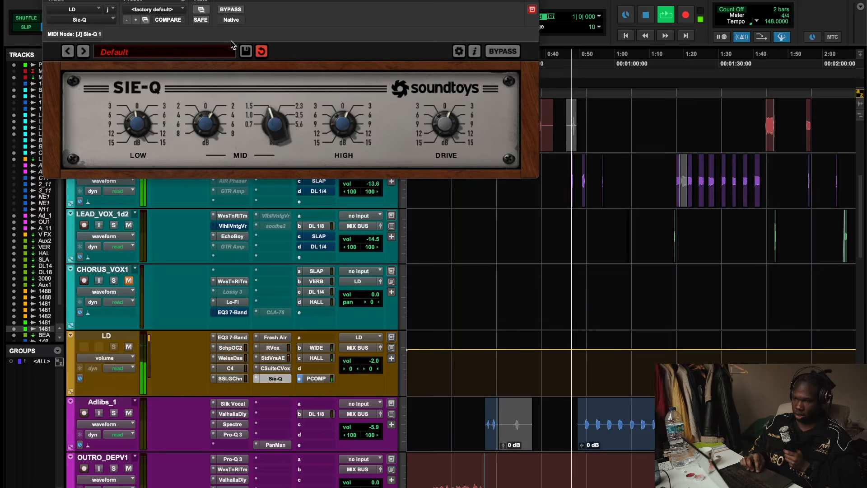
# - Save the Sie-Q settings as a User preset named with the creator's handle plus "- YEAT VOCAL EQ", then close the plugin
pyautogui.click(246, 50)
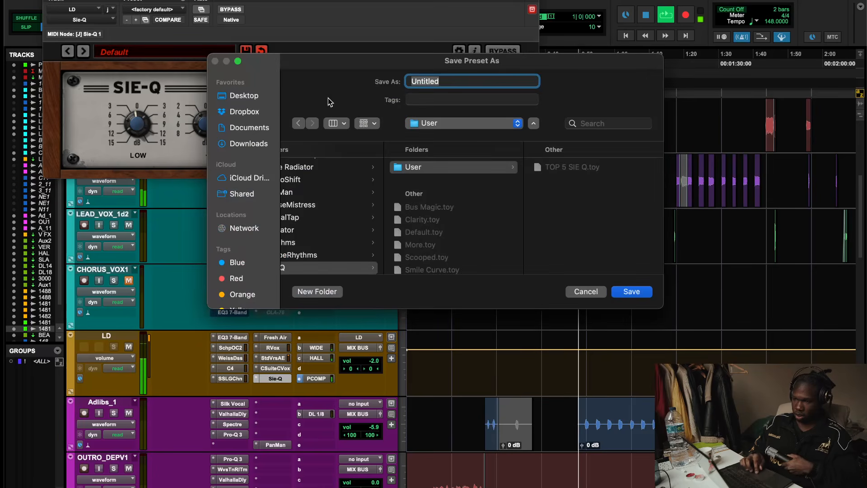
pyautogui.click(534, 125)
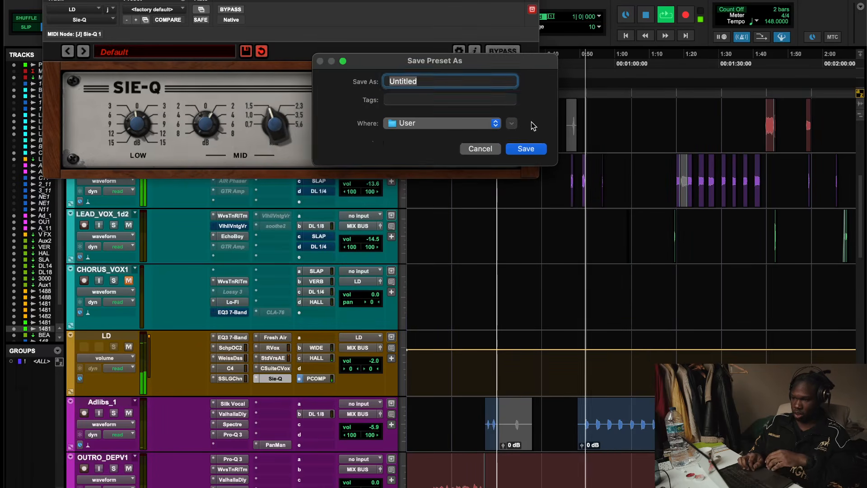
pyautogui.write('@mixli')
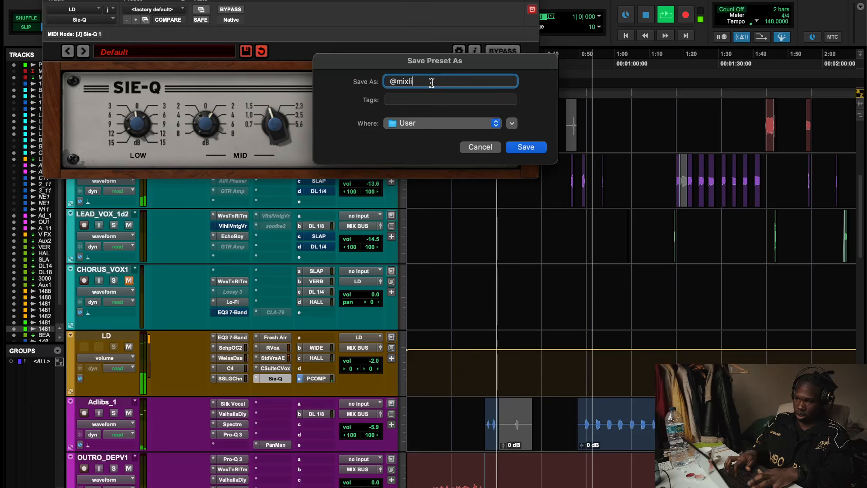
pyautogui.write('kenix - YE')
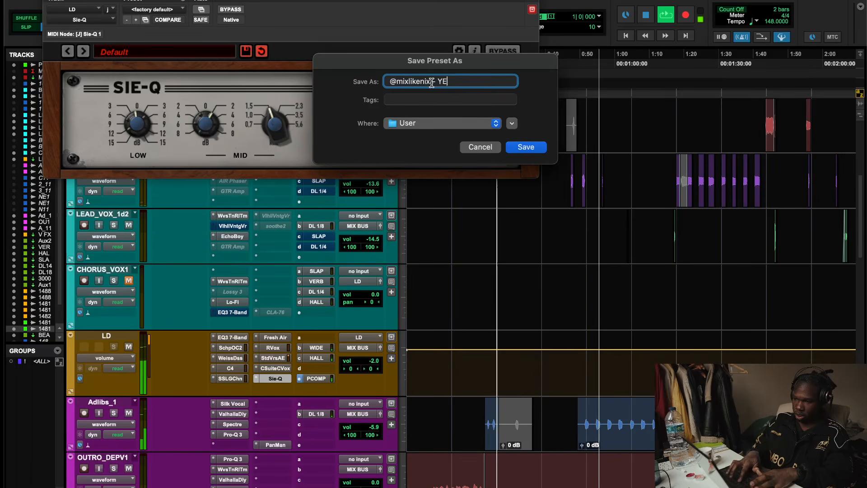
pyautogui.write('AT')
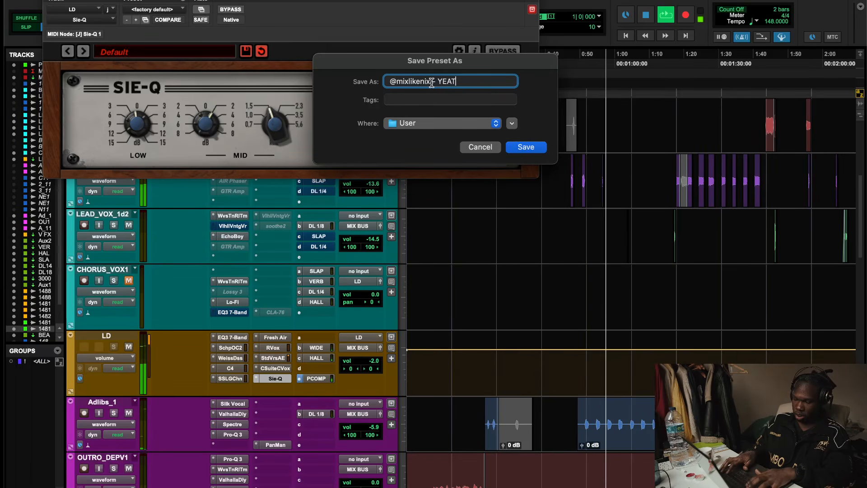
pyautogui.write(' VOCAL EQ')
pyautogui.click(432, 83)
pyautogui.write('-')
pyautogui.press('super+a')
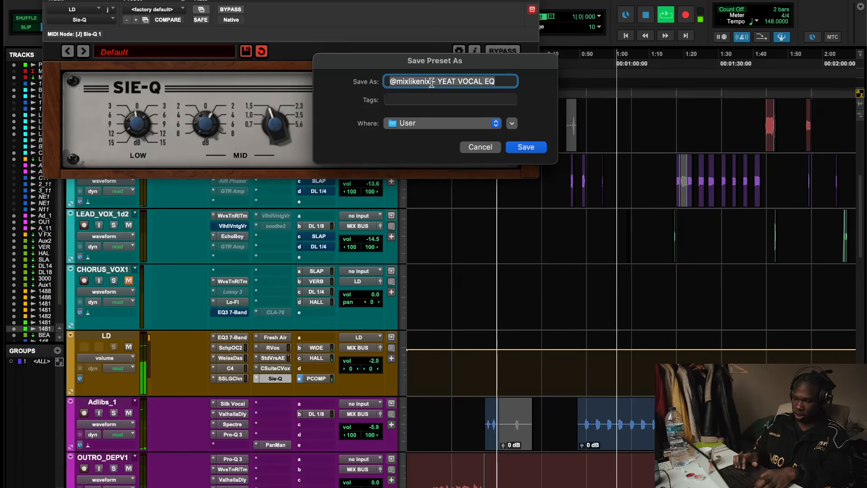
pyautogui.click(533, 147)
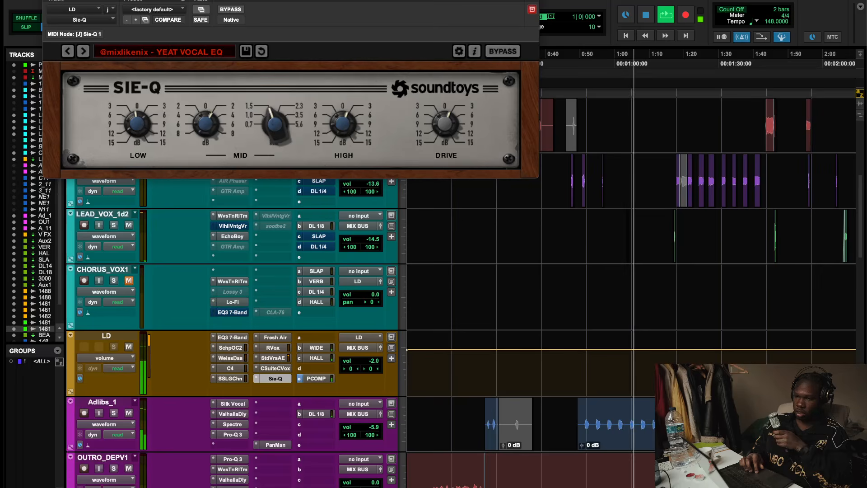
pyautogui.press('super+w')
# - Play from about 0:30, inspect the GTR Amp on LEAD_VOX_1d3, close it and stop playback
pyautogui.scroll(-4, 307, 312)
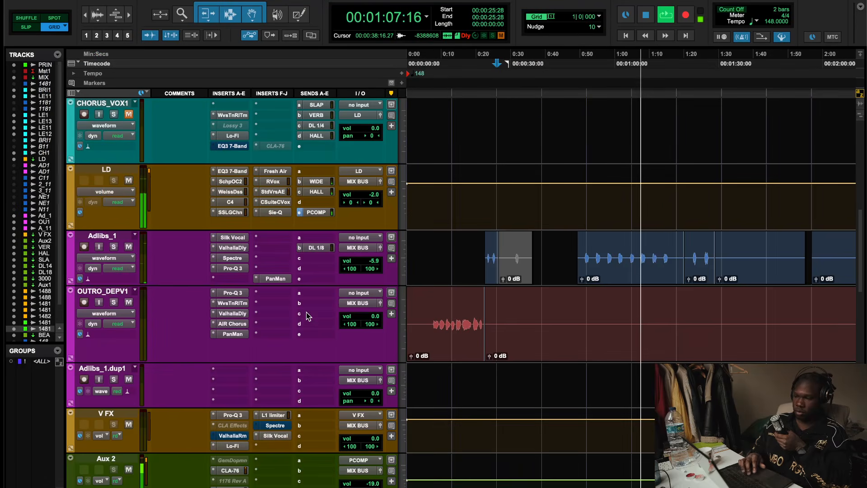
pyautogui.scroll(10, 307, 313)
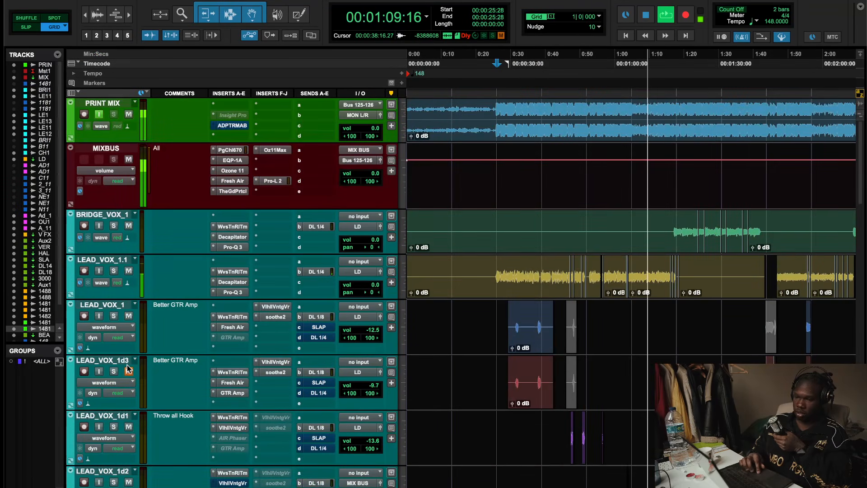
pyautogui.press('space')
pyautogui.scroll(-4, 561, 361)
pyautogui.scroll(1, 561, 356)
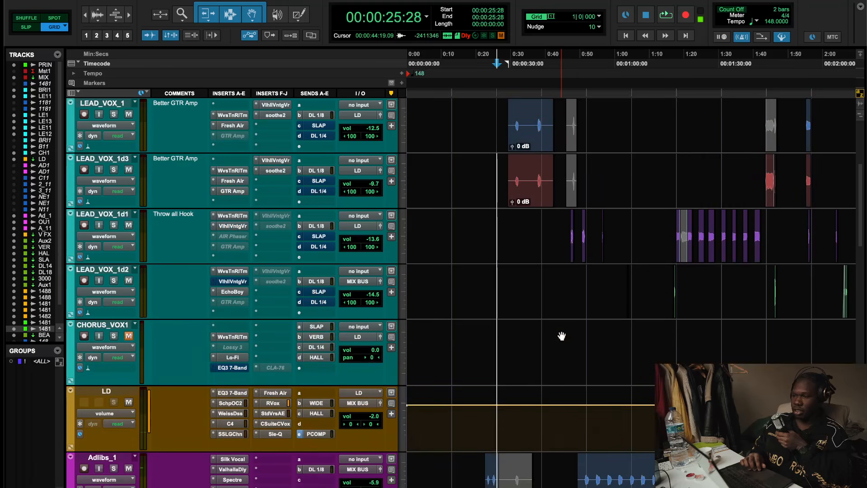
pyautogui.click(514, 63)
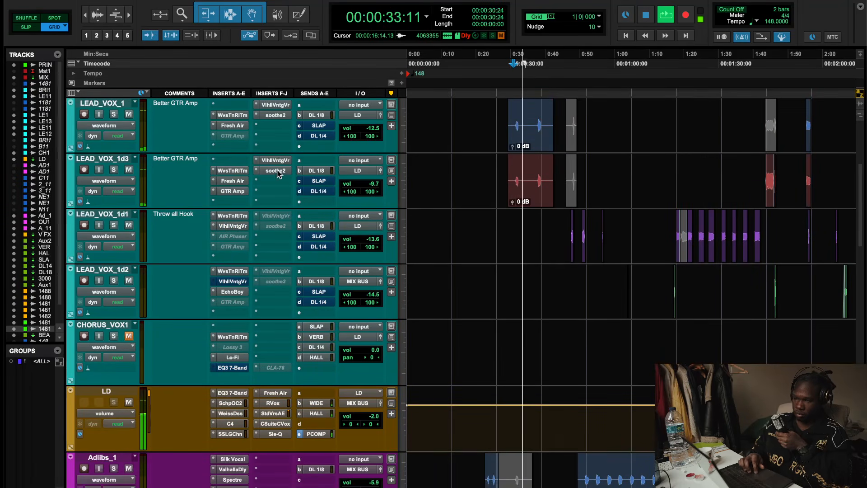
pyautogui.click(242, 191)
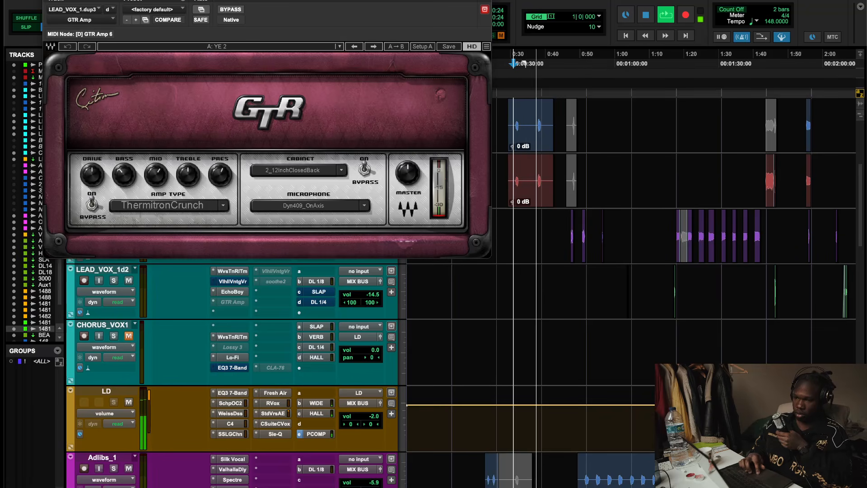
pyautogui.click(48, 1)
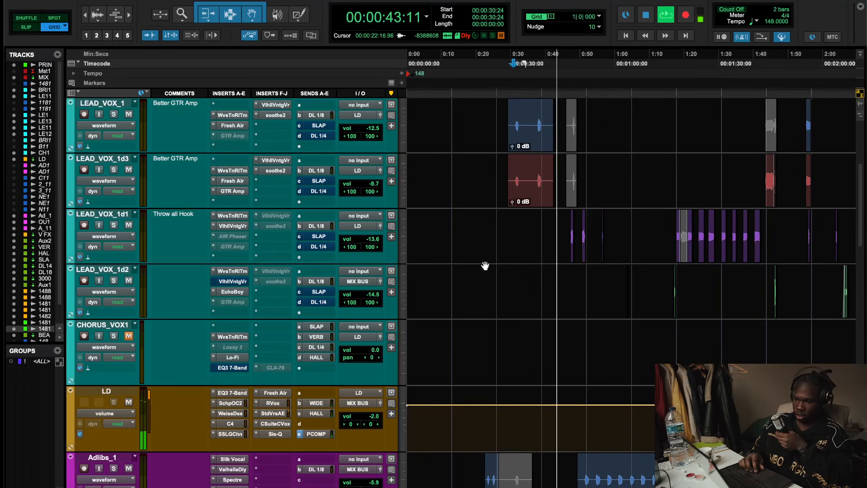
pyautogui.scroll(-5, 485, 266)
pyautogui.scroll(3, 485, 263)
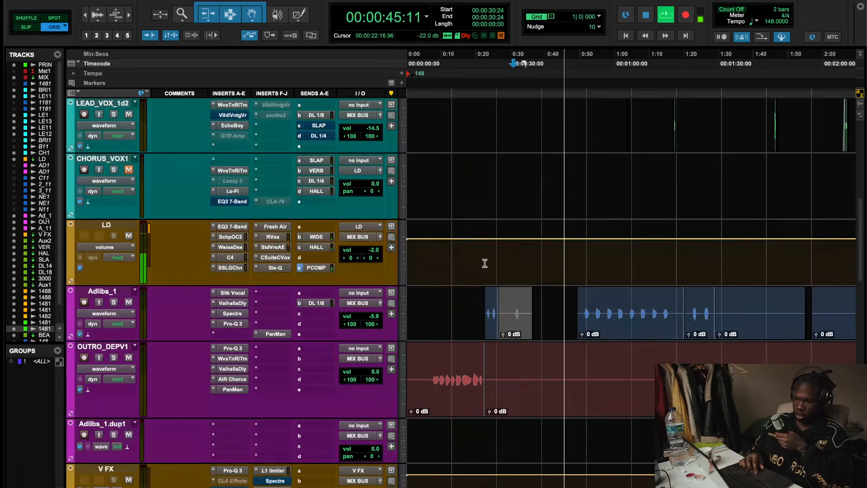
pyautogui.scroll(4, 485, 263)
pyautogui.press('space')
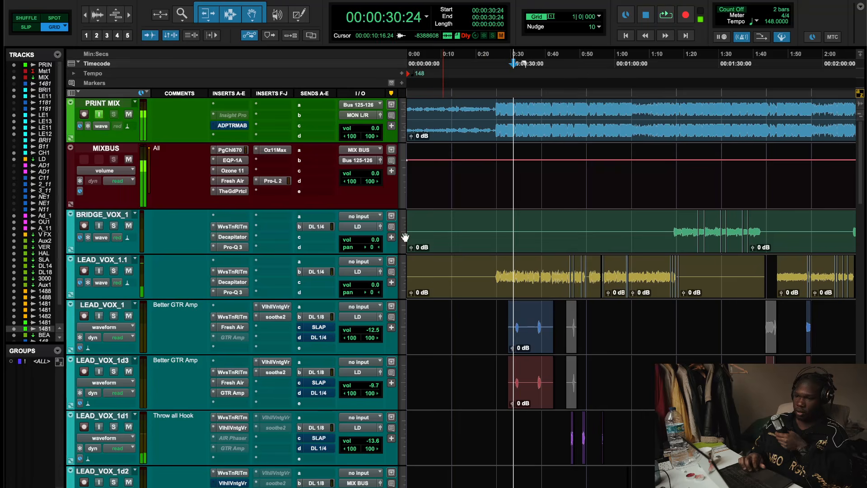
# - Move the Oz11Max down one slot on the MIXBUS and insert Sie-Q (stereo) in the freed slot
pyautogui.moveTo(274, 151); pyautogui.dragTo(274, 170)
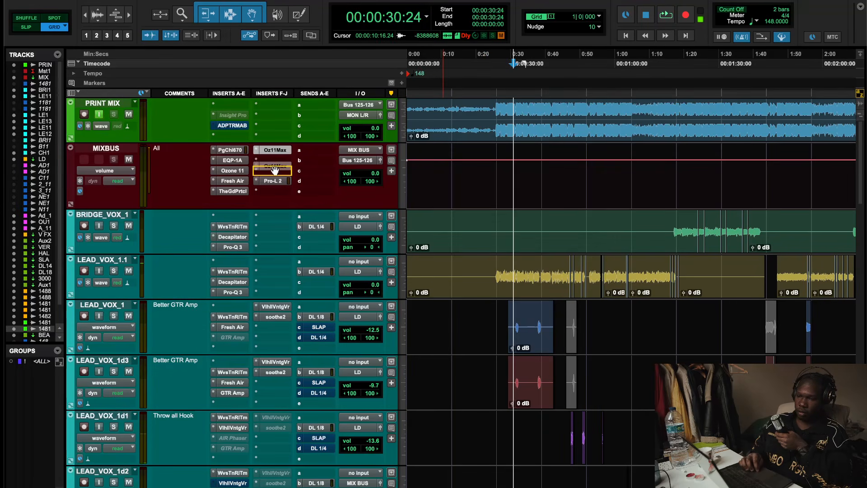
pyautogui.click(265, 156)
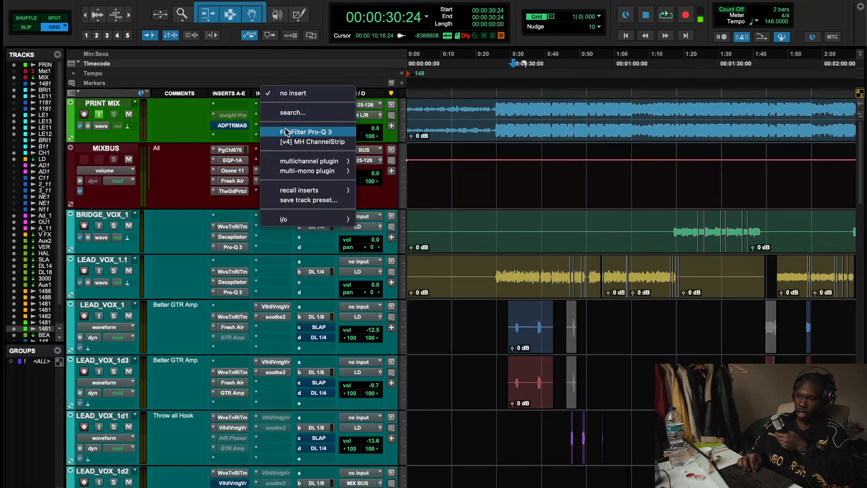
pyautogui.click(296, 112)
pyautogui.write('SIE')
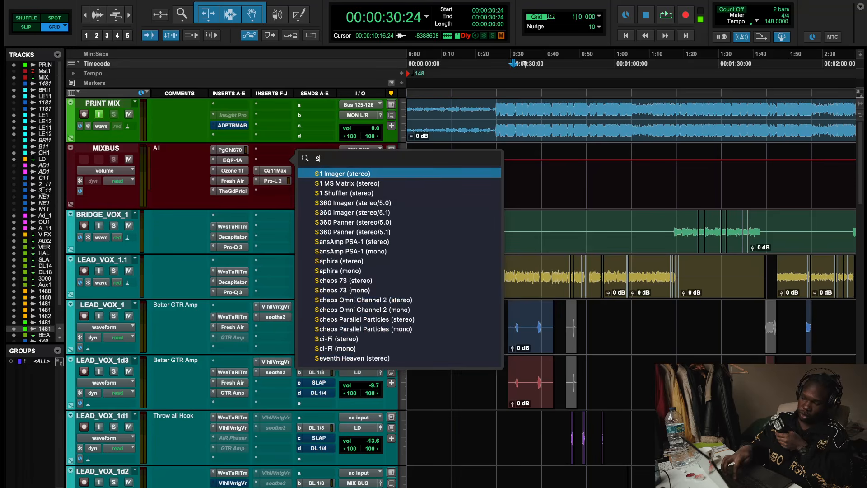
pyautogui.click(349, 175)
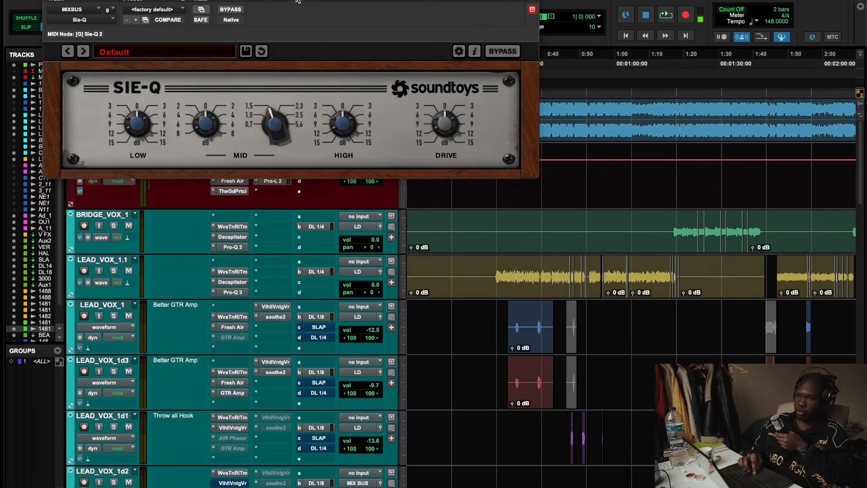
# - Play the mix, raise the MIXBUS Sie-Q mid gain and mid frequency, then close the plugin
pyautogui.moveTo(297, 1); pyautogui.dragTo(513, 106)
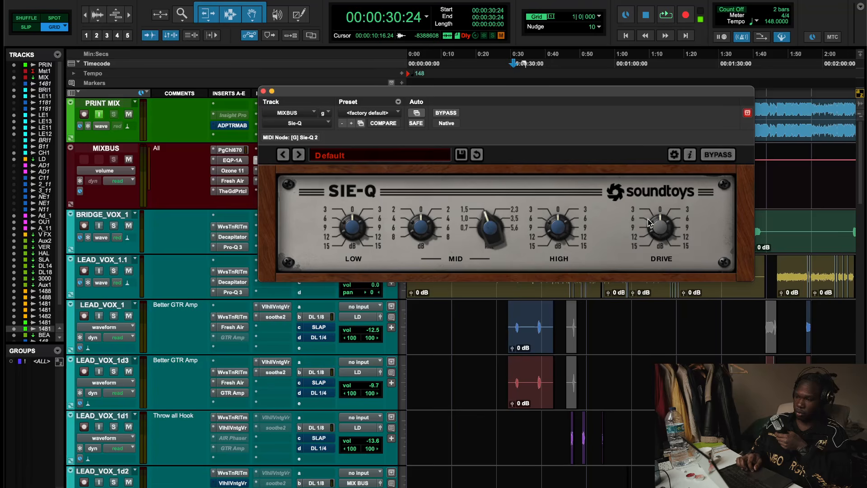
pyautogui.press('space')
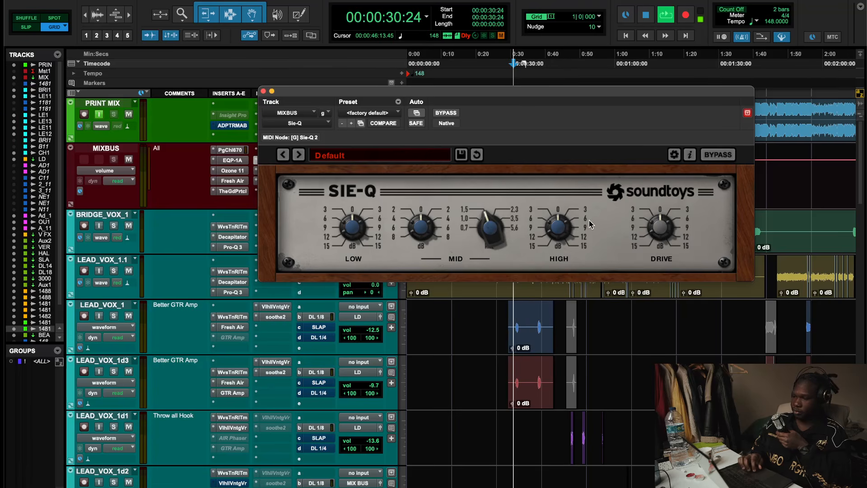
pyautogui.moveTo(418, 223); pyautogui.dragTo(422, 204)
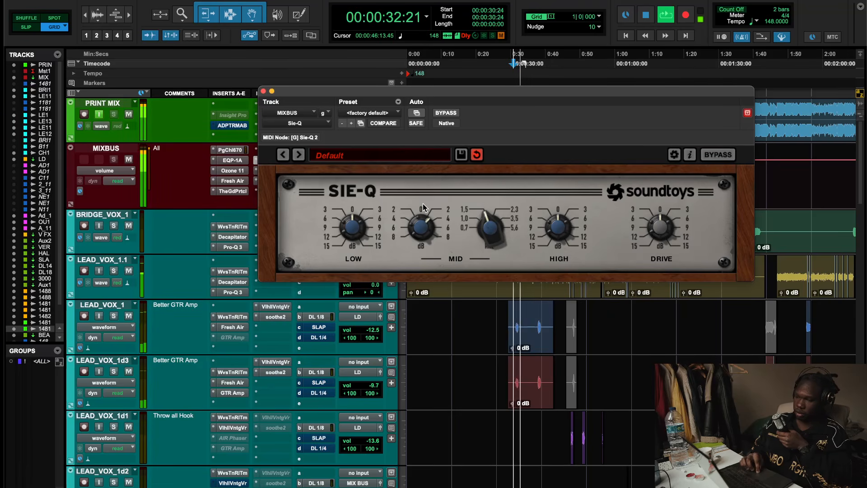
pyautogui.moveTo(488, 218); pyautogui.dragTo(510, 195)
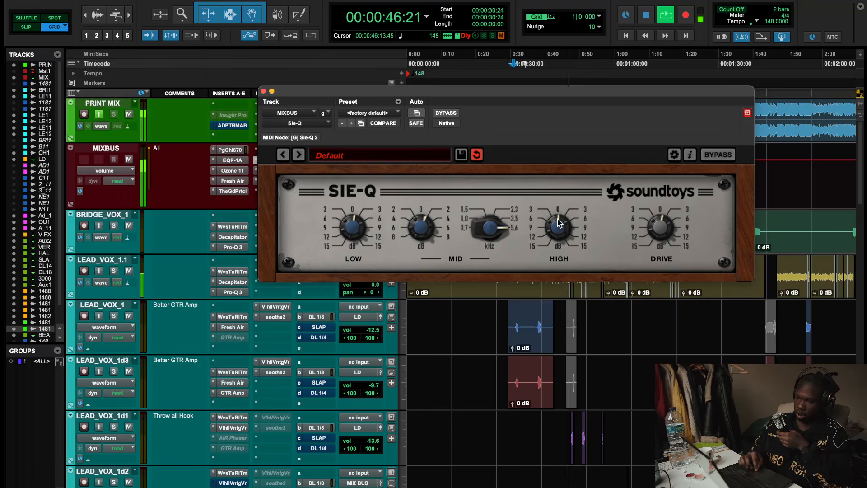
pyautogui.click(265, 93)
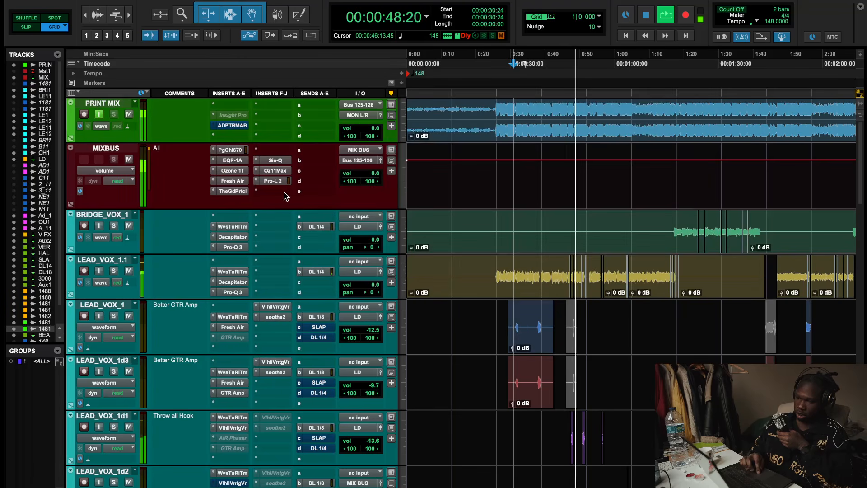
# - Audition the MIXBUS Pro-L 2 and Ozone 11 Maximizer plugins while starting and stopping playback
pyautogui.click(273, 183)
pyautogui.press('space')
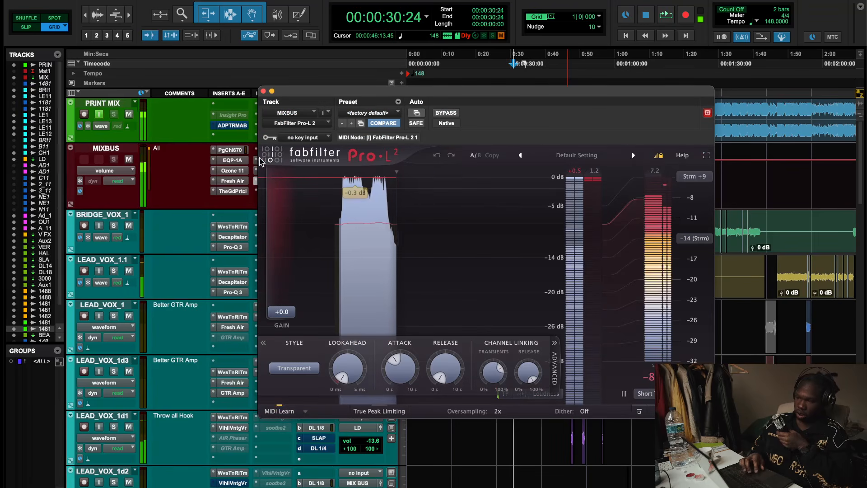
pyautogui.press('space')
pyautogui.click(263, 92)
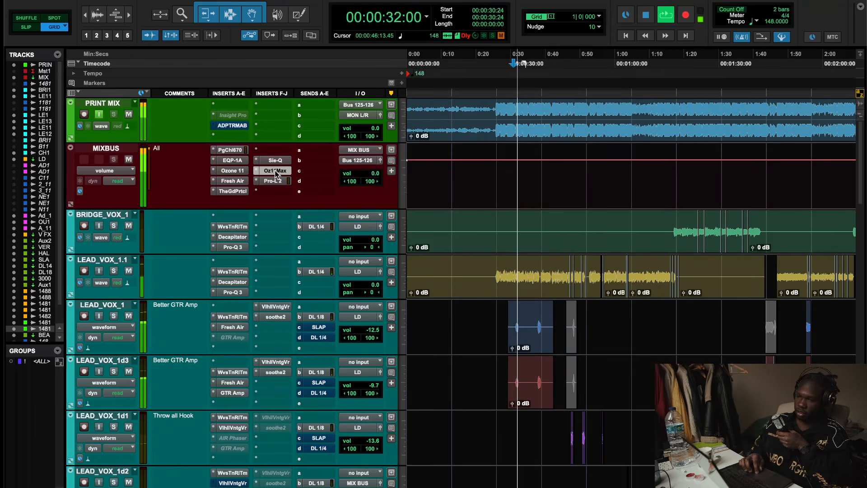
pyautogui.click(275, 171)
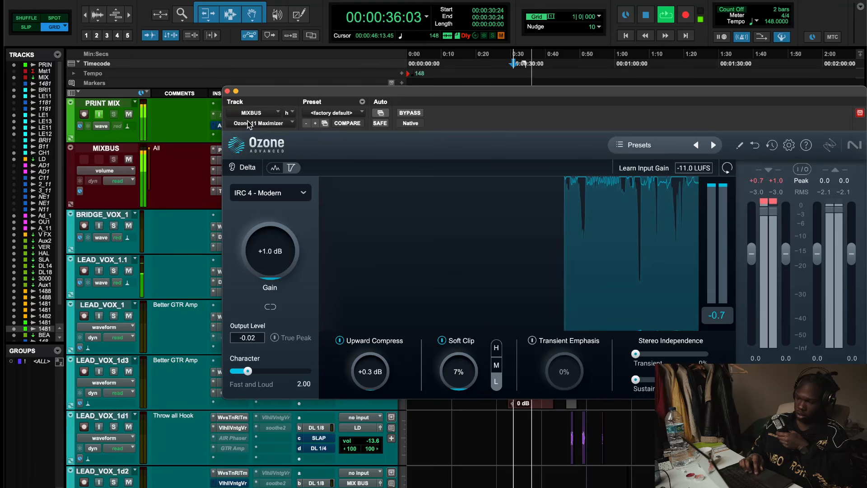
pyautogui.click(227, 91)
pyautogui.click(278, 182)
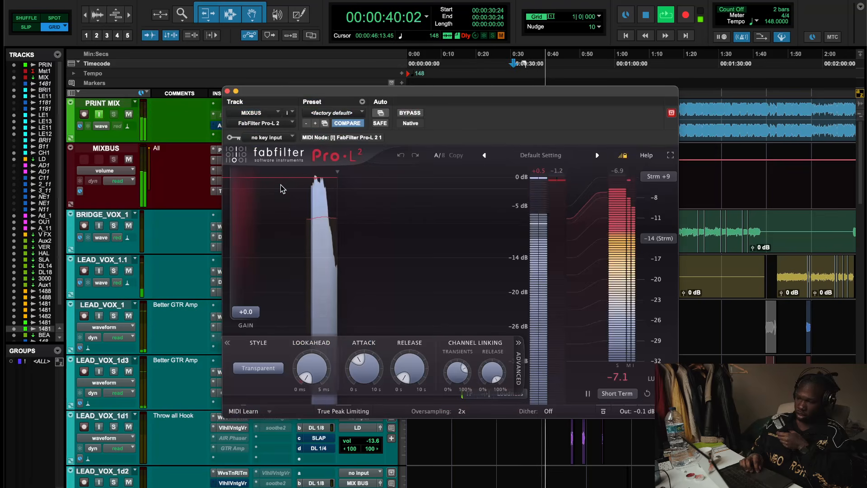
pyautogui.press('space')
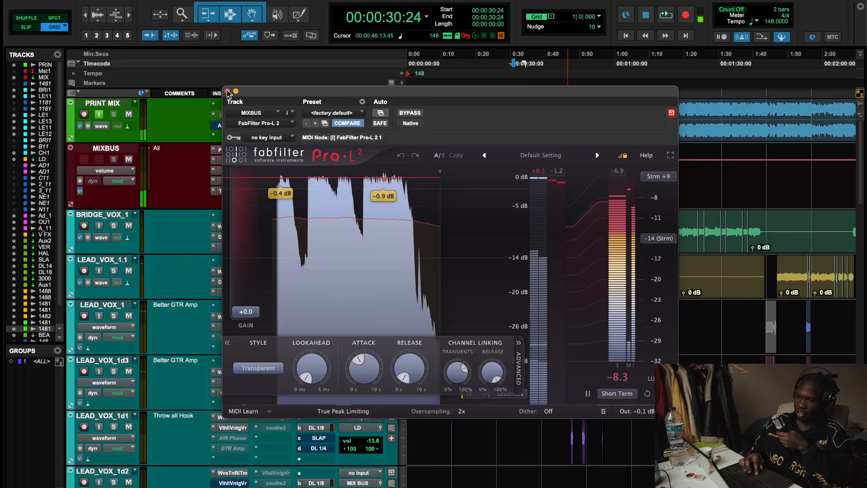
# - Inspect The God Particle and Ozone 11 on the MIXBUS during playback, closing each window
pyautogui.click(228, 91)
pyautogui.click(240, 190)
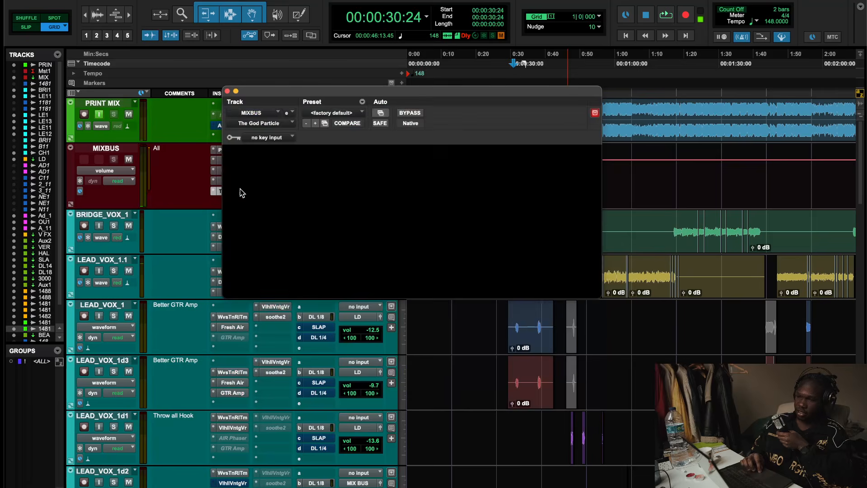
pyautogui.click(227, 91)
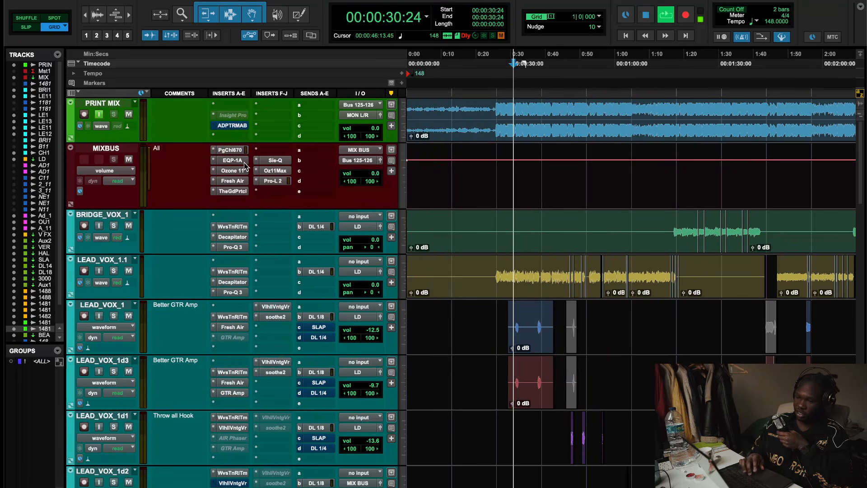
pyautogui.press('space')
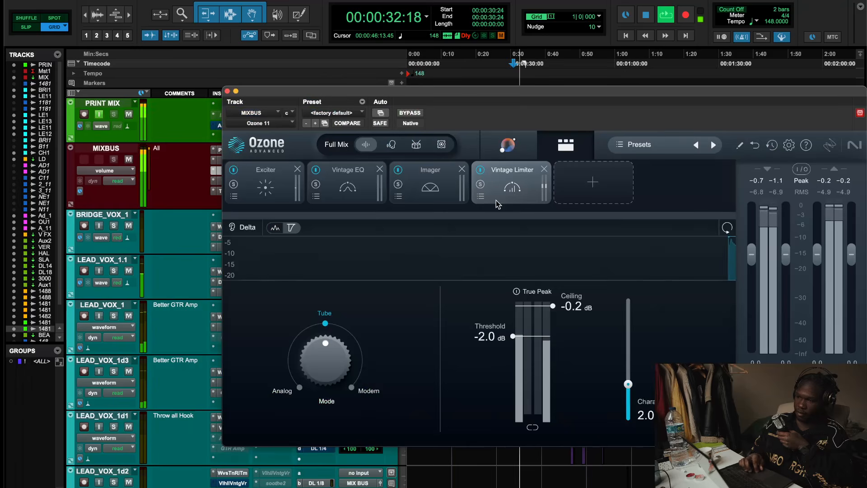
pyautogui.click(227, 92)
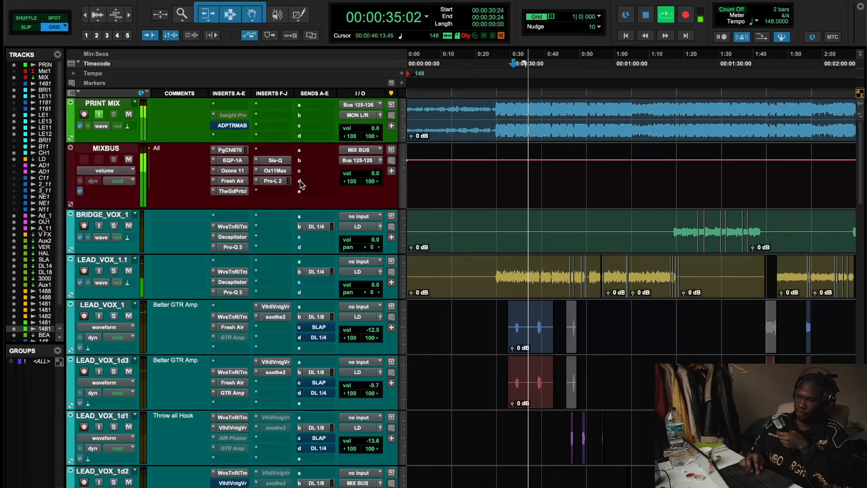
# - Save the MIXBUS Sie-Q settings as a User preset named with the creator's handle plus "- YEAT MASTER EQ", then close it
pyautogui.click(277, 162)
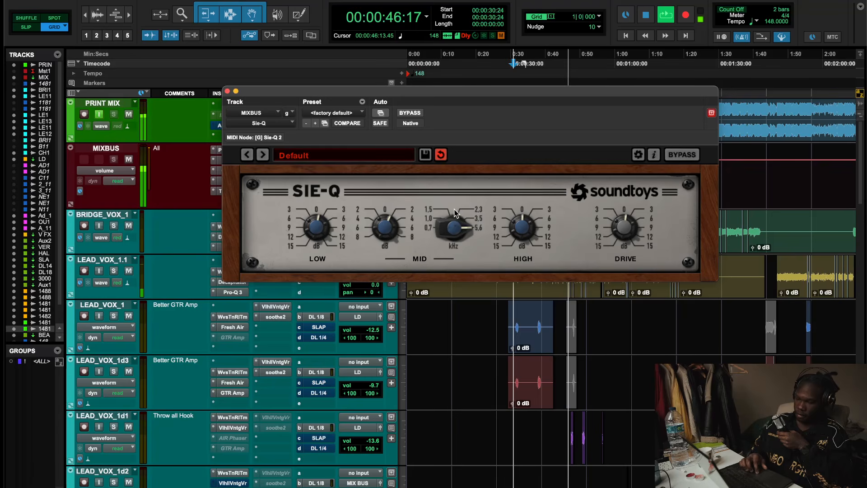
pyautogui.press('space')
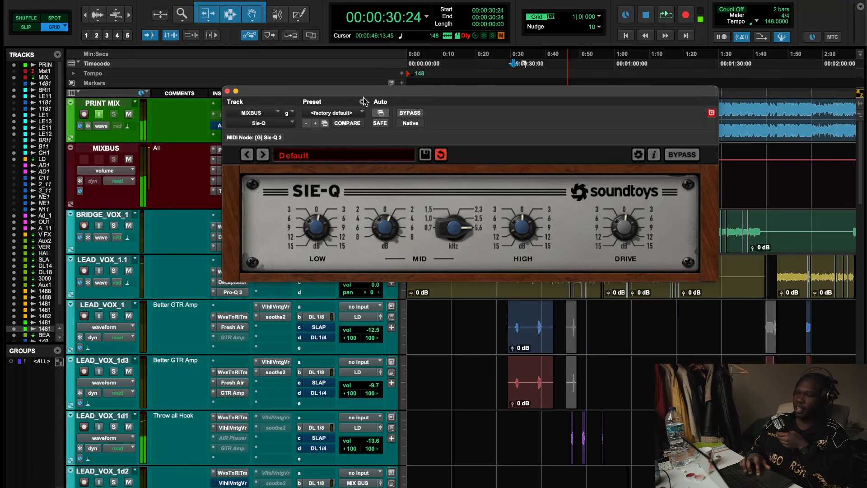
pyautogui.click(425, 154)
pyautogui.write('@mixlikenix - YEAT VOCAL EQ')
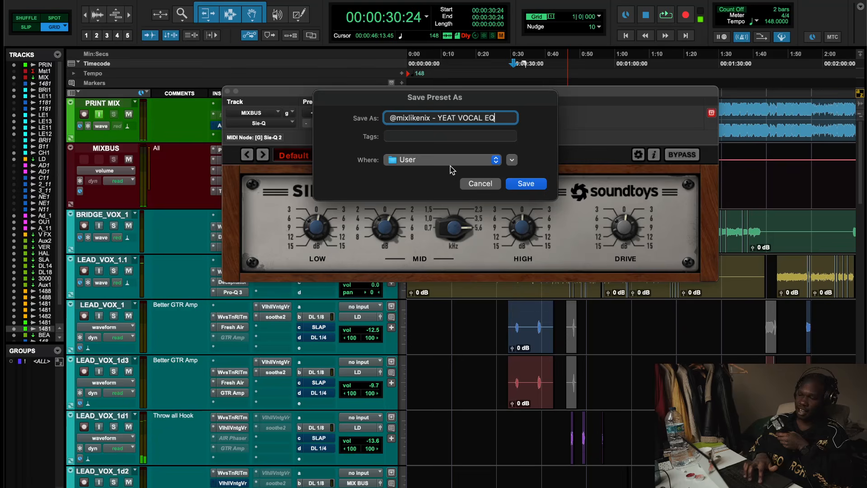
pyautogui.moveTo(438, 118); pyautogui.dragTo(517, 119)
pyautogui.doubleClick(469, 116)
pyautogui.write('MASTER')
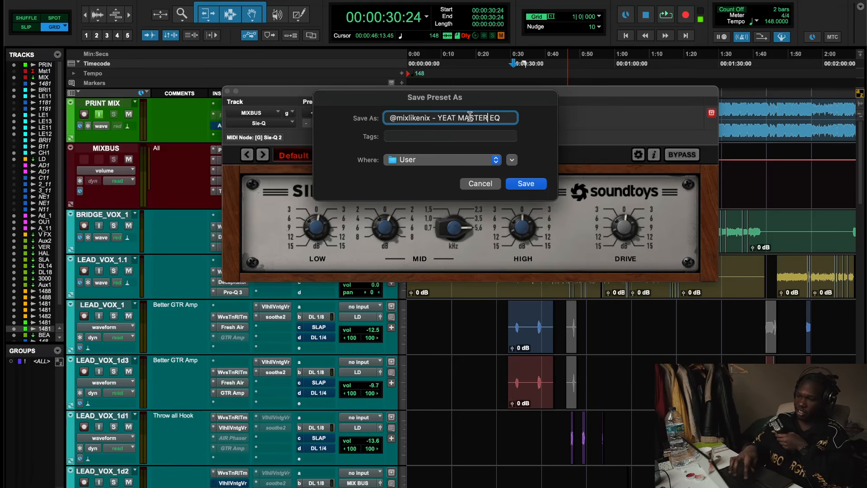
pyautogui.press('Return')
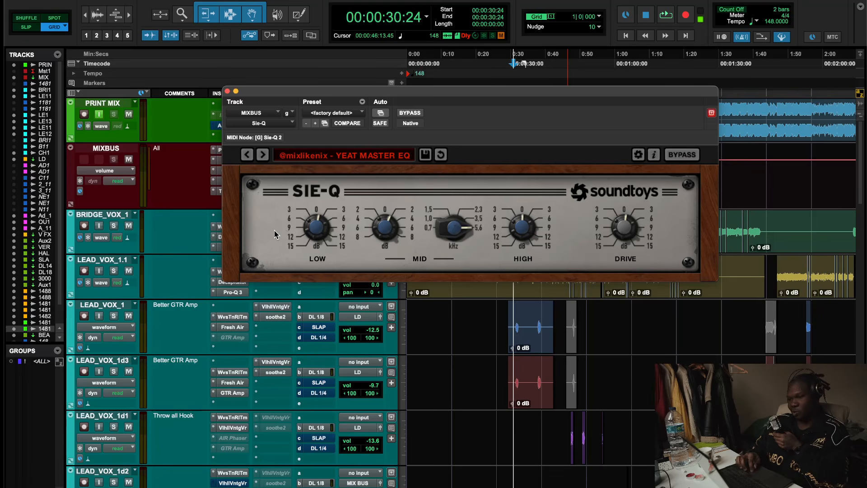
pyautogui.click(227, 91)
# - Reopen and close the MIXBUS Pro-L 2 and Ozone 11 Maximizer windows
pyautogui.click(278, 186)
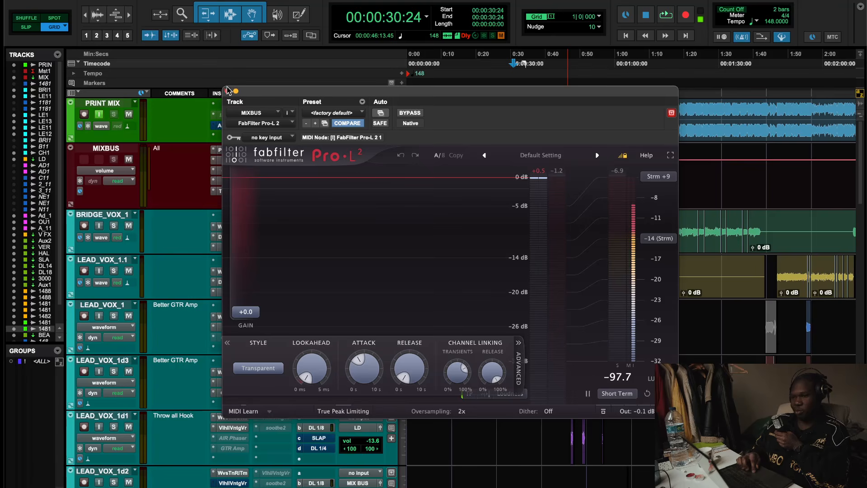
pyautogui.click(227, 91)
pyautogui.click(277, 164)
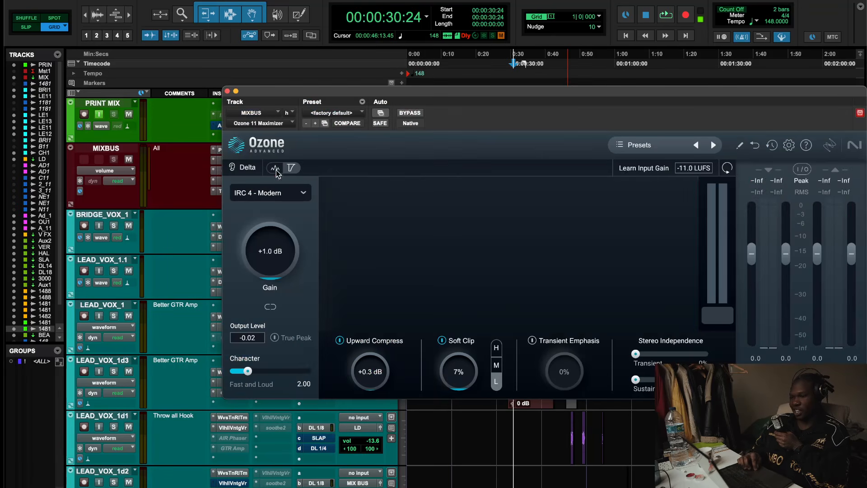
pyautogui.click(227, 92)
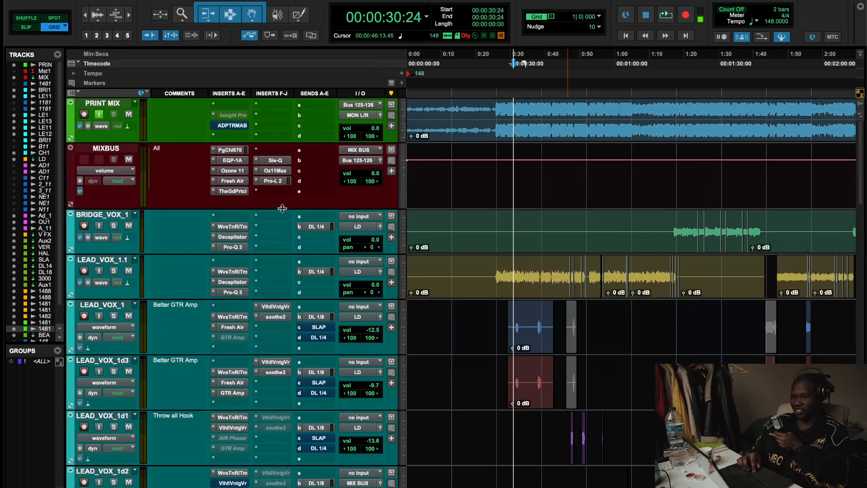
# - Scroll through the session's tracks and start playback from about 0:26
pyautogui.scroll(-15, 371, 280)
pyautogui.scroll(15, 371, 280)
pyautogui.scroll(-20, 685, 310)
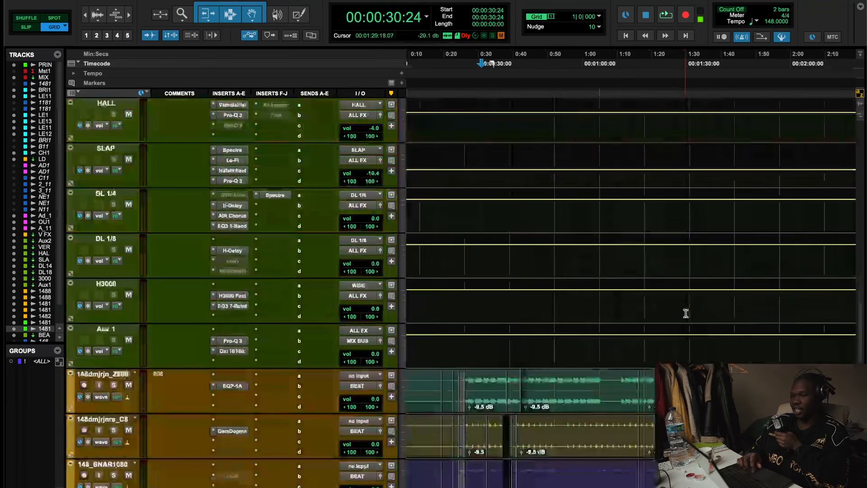
pyautogui.scroll(6, 685, 311)
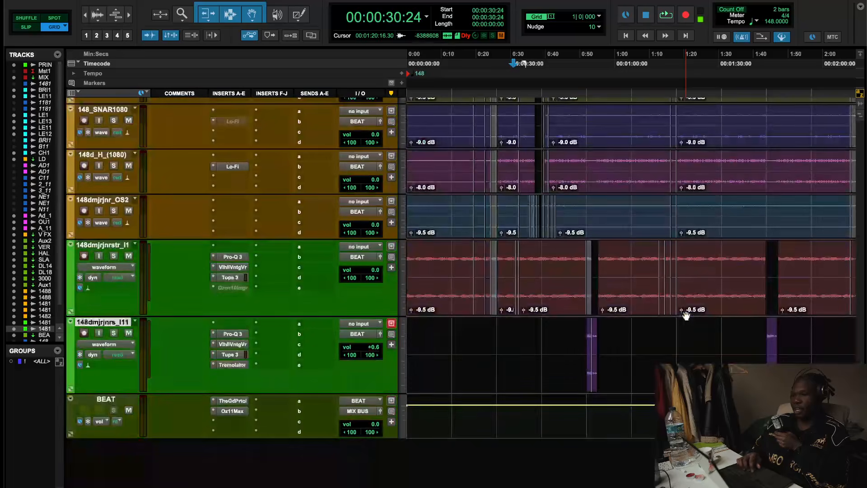
pyautogui.scroll(10, 594, 262)
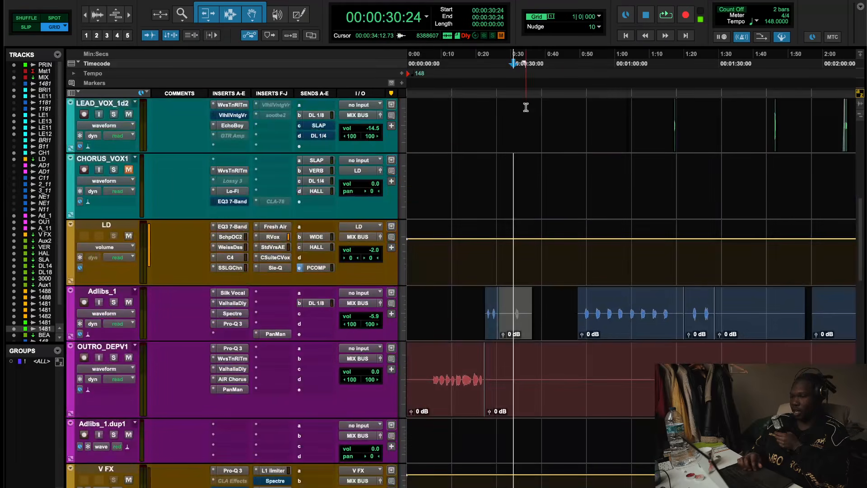
pyautogui.click(497, 64)
pyautogui.press('space')
# - Insert Sie-Q on the BEAT bus in the slot below Oz11Max
pyautogui.scroll(-15, 532, 188)
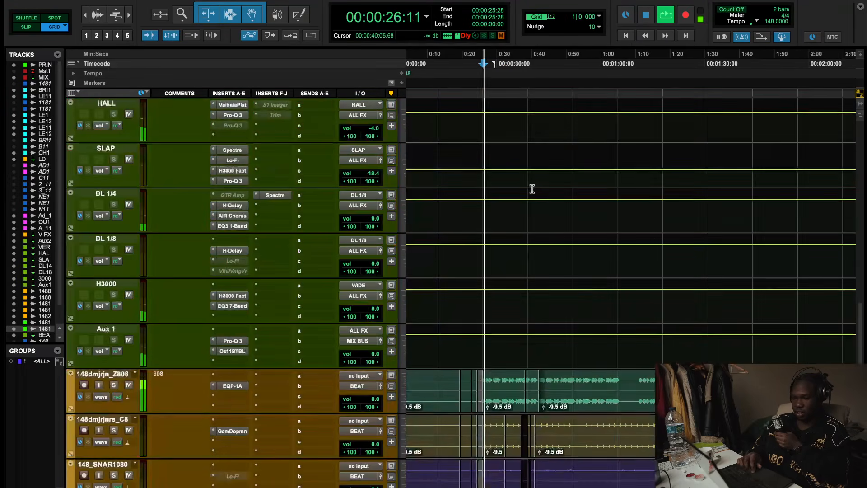
pyautogui.scroll(-3, 532, 191)
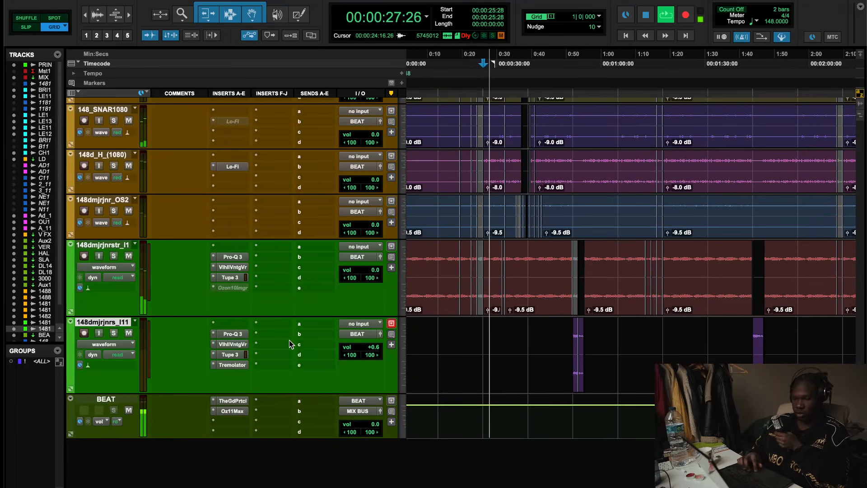
pyautogui.click(224, 421)
pyautogui.moveTo(244, 422)
pyautogui.click(244, 374)
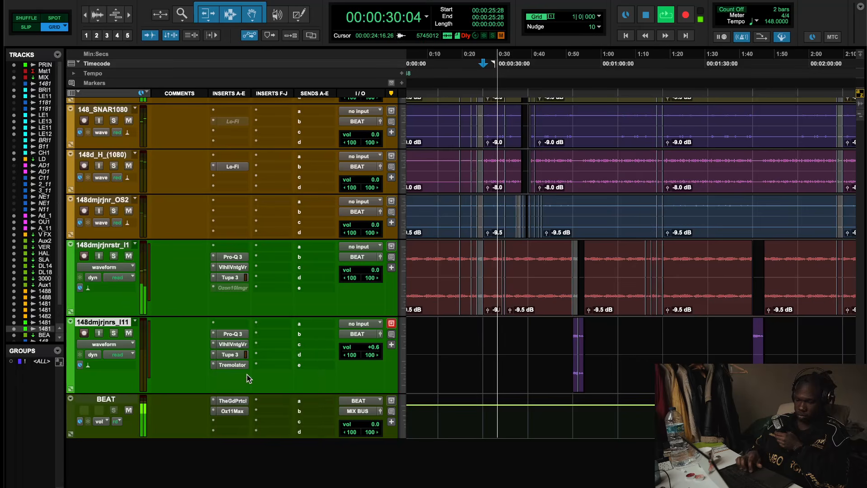
pyautogui.write('SiEQ')
pyautogui.press('BackSpace')
pyautogui.press('Return')
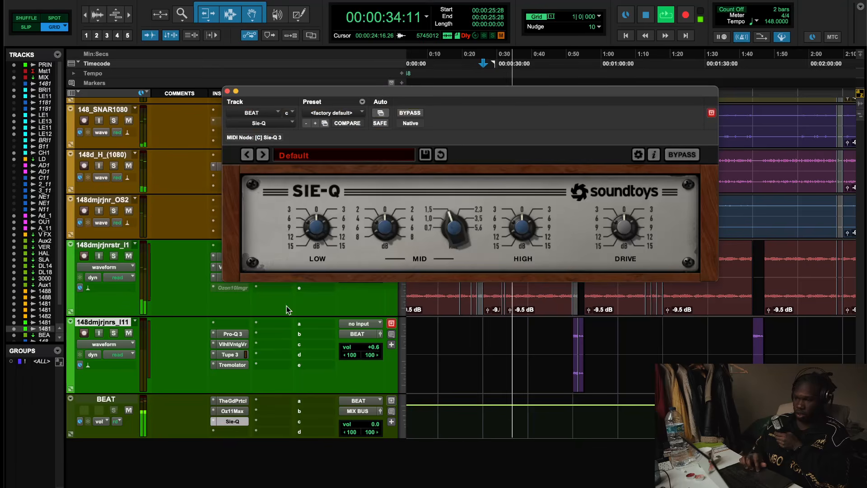
# - Reposition the BEAT Sie-Q window and lower its low-band gain, then stop playback
pyautogui.scroll(10, 265, 355)
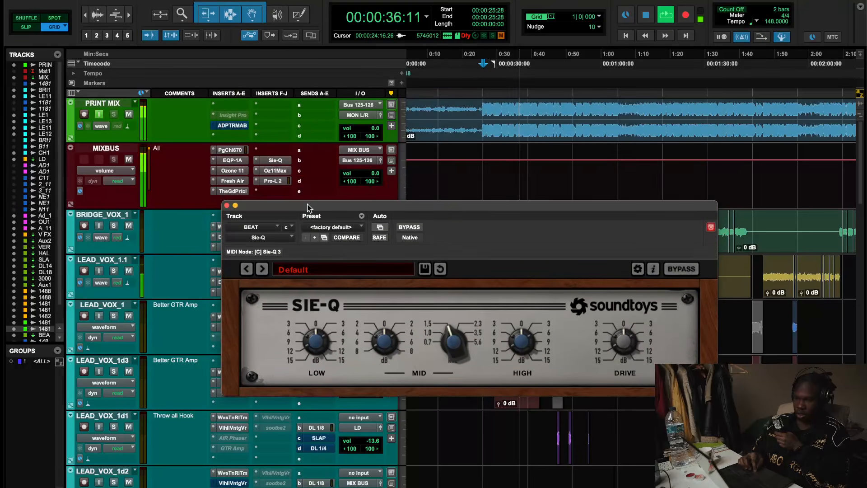
pyautogui.moveTo(312, 92); pyautogui.dragTo(312, 207)
pyautogui.rightClick(278, 161)
pyautogui.click(284, 164)
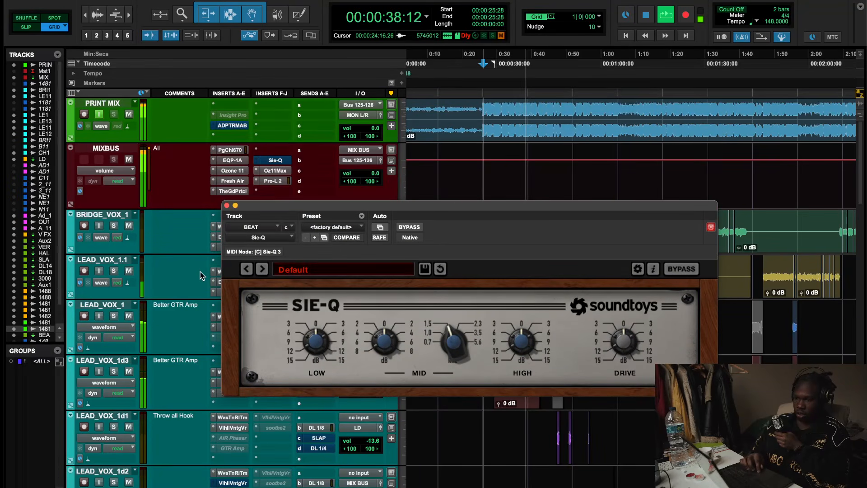
pyautogui.scroll(-15, 200, 273)
pyautogui.moveTo(326, 345); pyautogui.dragTo(327, 342)
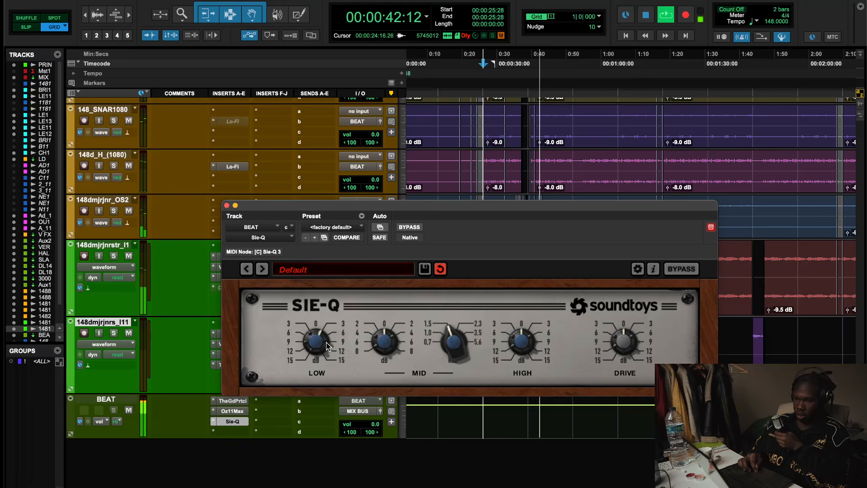
pyautogui.moveTo(325, 344); pyautogui.dragTo(319, 363)
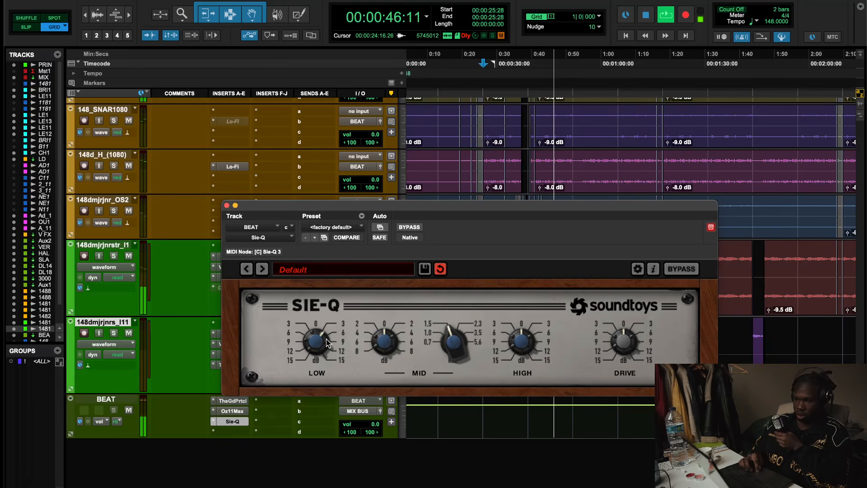
pyautogui.press('space')
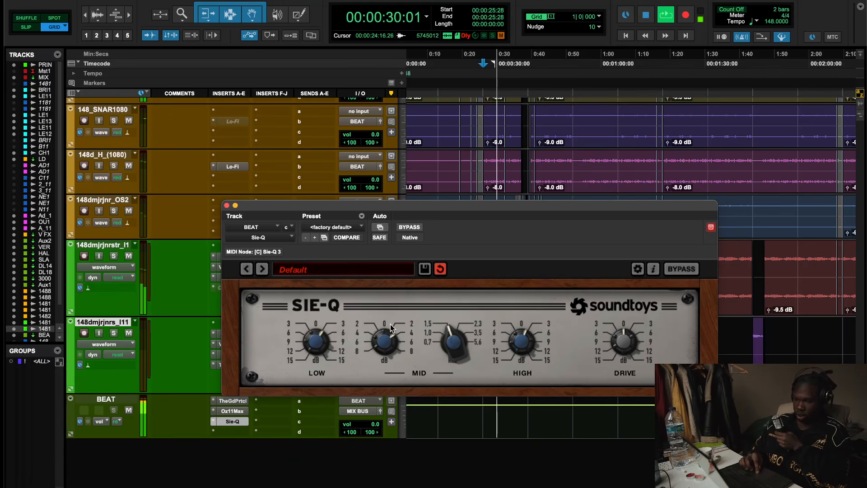
# - Nudge the BEAT Sie-Q mid frequency and toggle its bypass repeatedly to compare during playback, then stop
pyautogui.moveTo(457, 331)
pyautogui.mouseDown()
pyautogui.moveTo(473, 314)
pyautogui.moveTo(462, 330)
pyautogui.mouseUp()
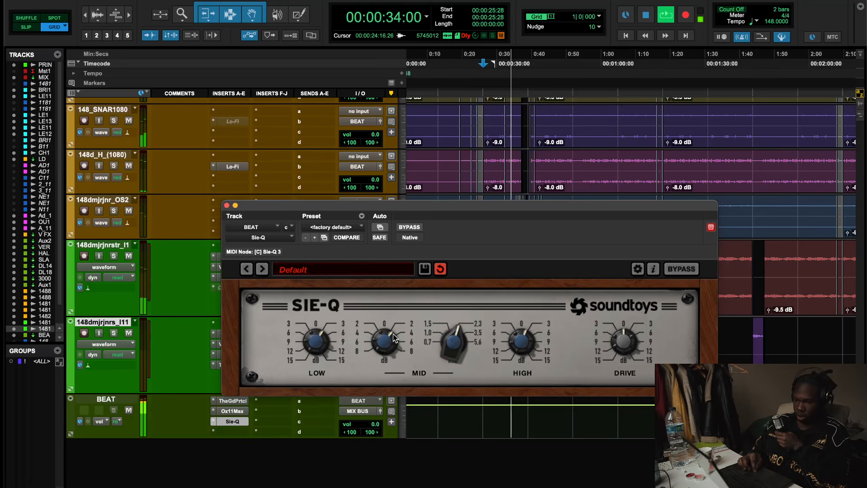
pyautogui.click(409, 227)
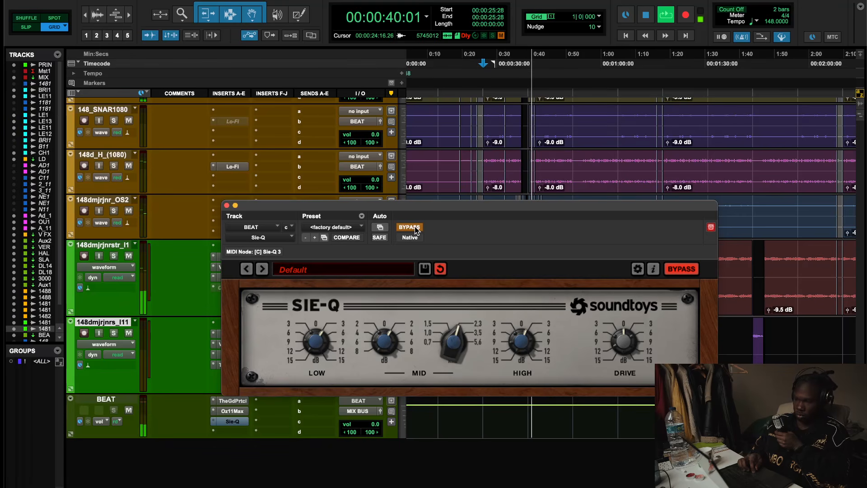
pyautogui.click(415, 229)
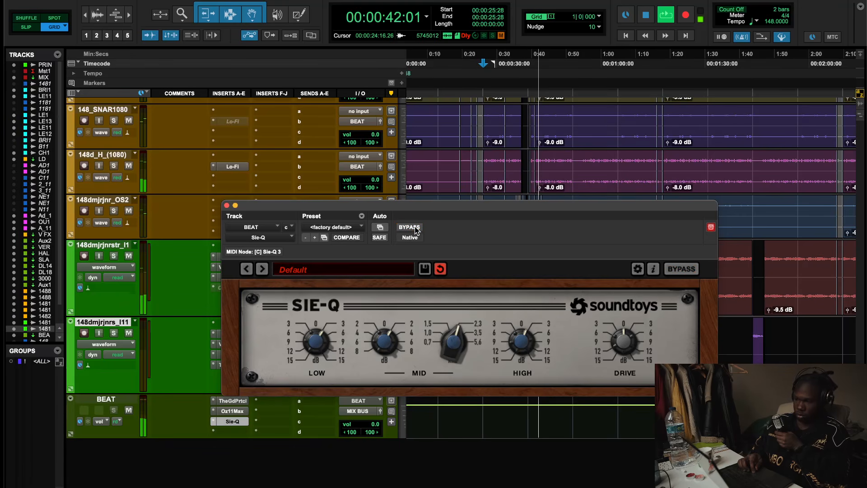
pyautogui.click(410, 227)
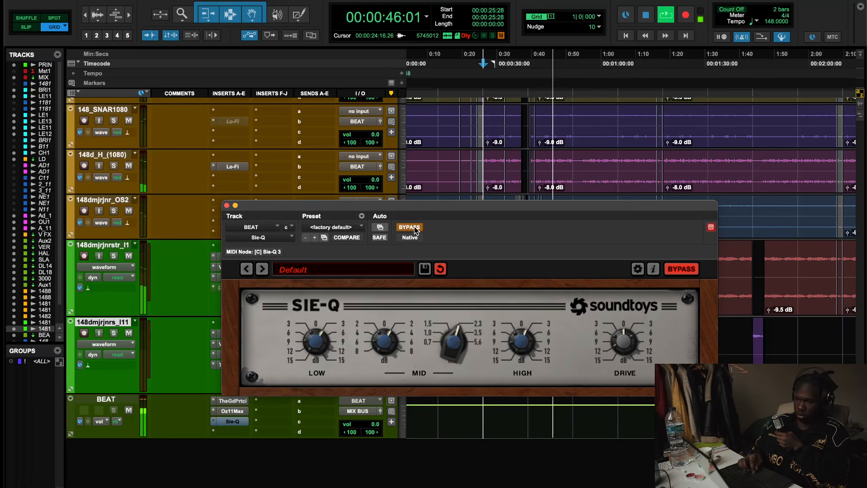
pyautogui.click(409, 227)
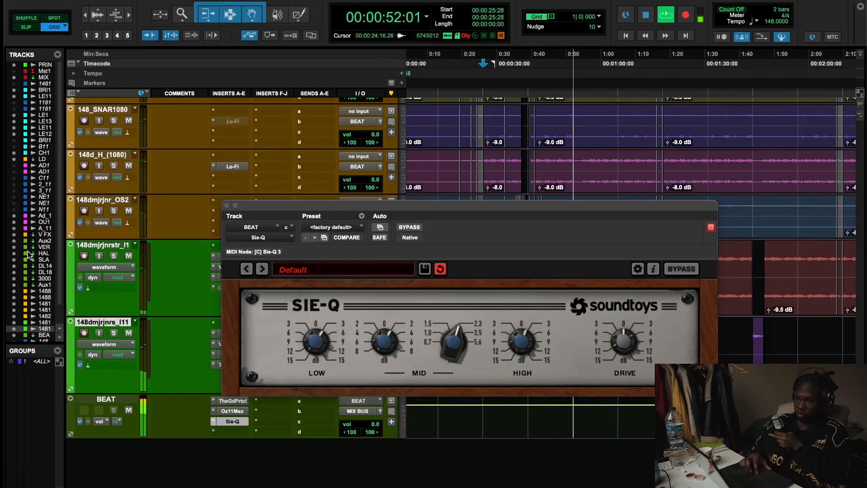
pyautogui.click(414, 229)
pyautogui.click(414, 228)
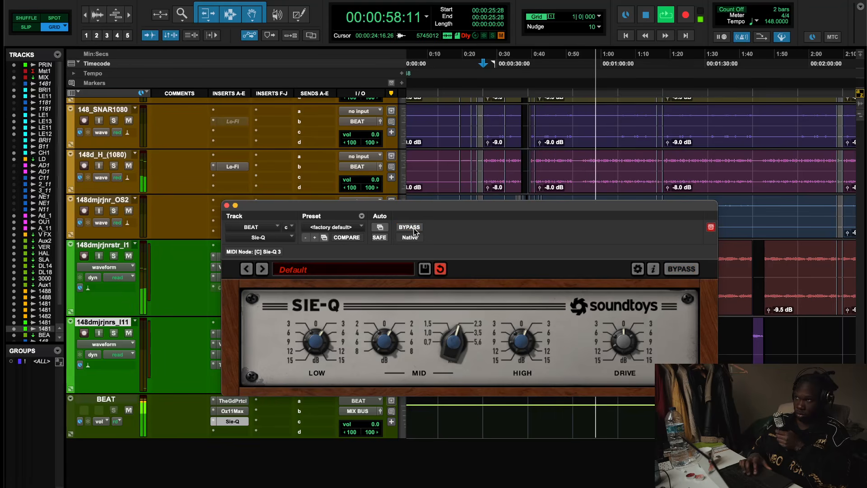
pyautogui.press('space')
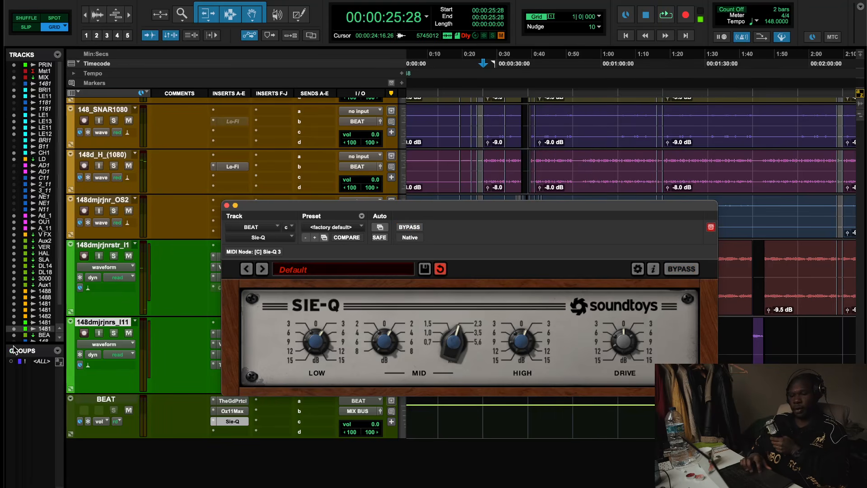